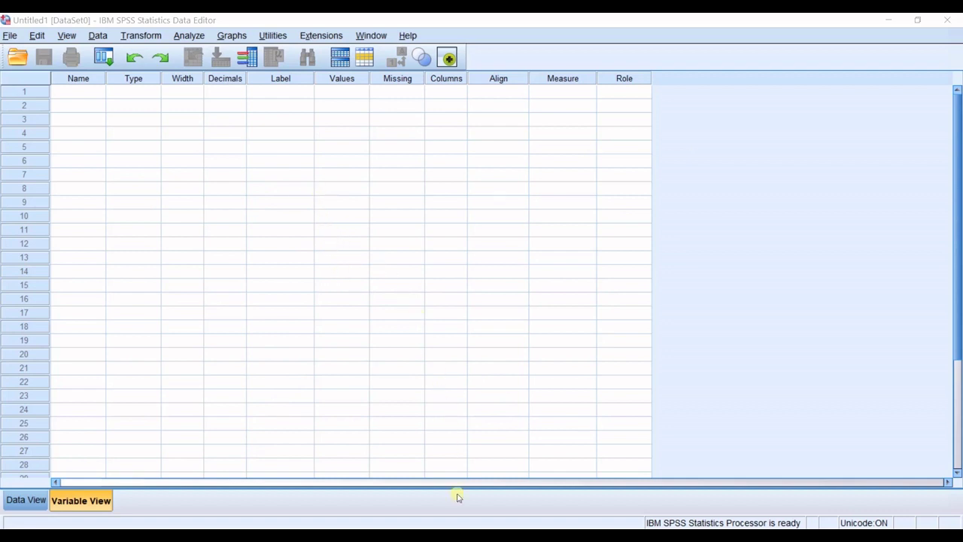
# Review the Gender, Weight and Height data in the Excel workbook, then return to SPSS
pyautogui.hotkey('alt', 'Tab')
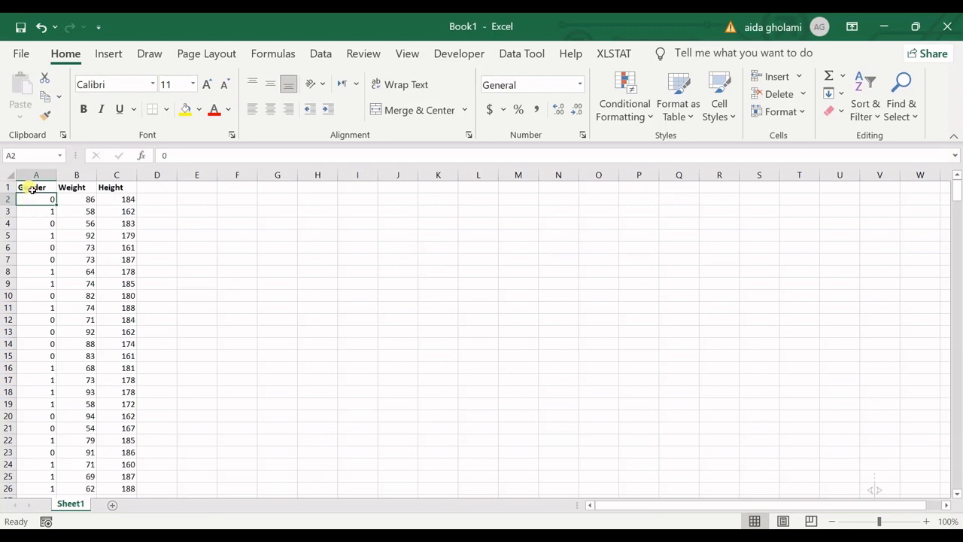
pyautogui.moveTo(31, 188); pyautogui.dragTo(177, 496)
pyautogui.scroll(5, 100, 301)
pyautogui.click(106, 236)
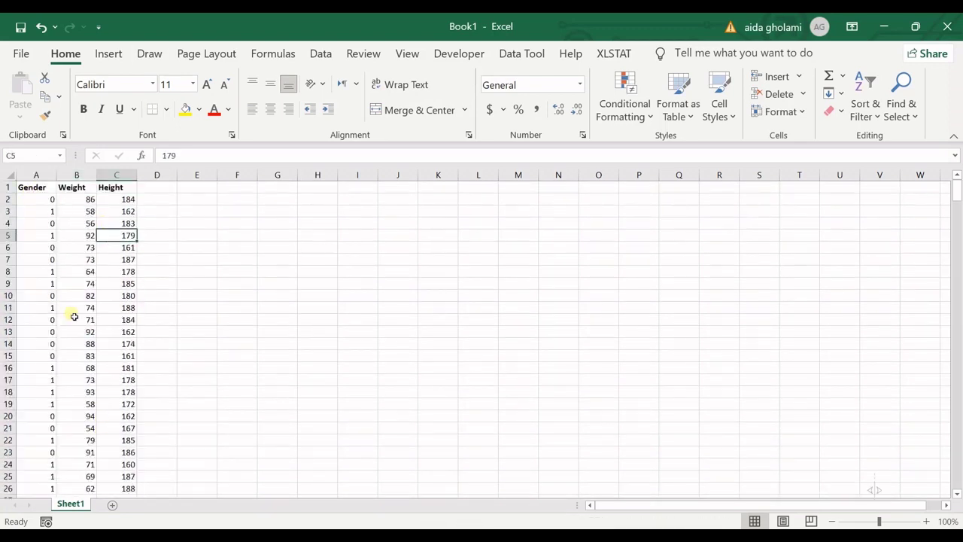
pyautogui.hotkey('alt', 'Tab')
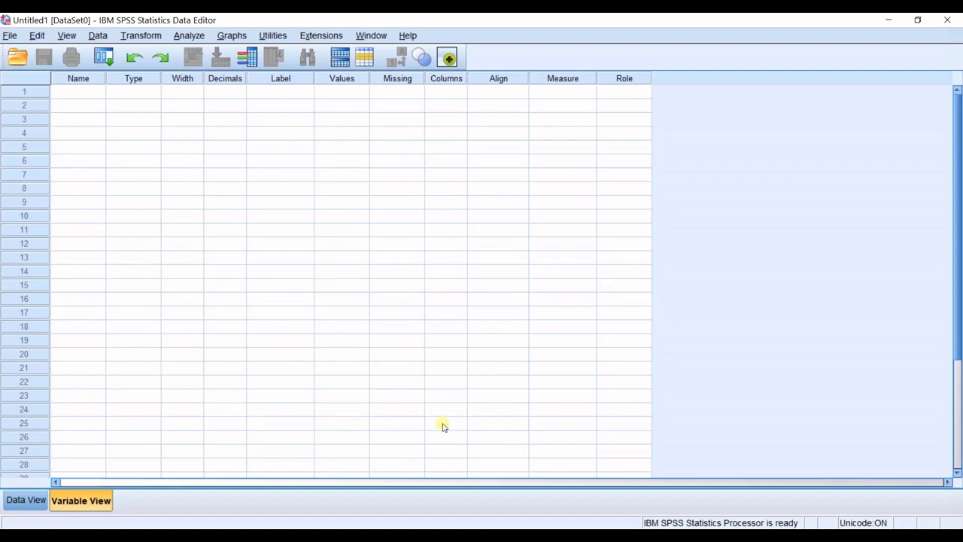
# Inspect the first variable's Name, Type, Width and Decimals cells in Variable View
pyautogui.click(34, 499)
pyautogui.click(62, 502)
pyautogui.click(97, 95)
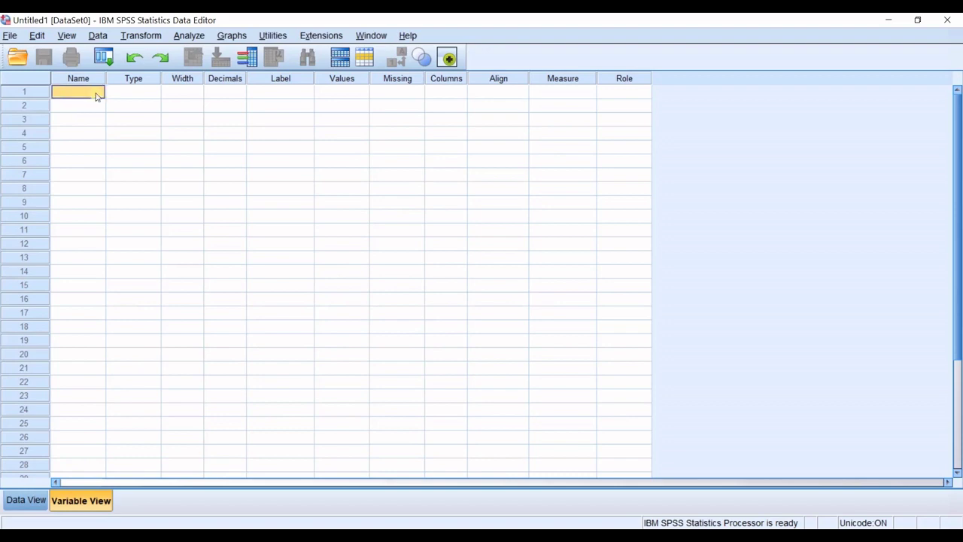
pyautogui.click(147, 94)
pyautogui.click(188, 93)
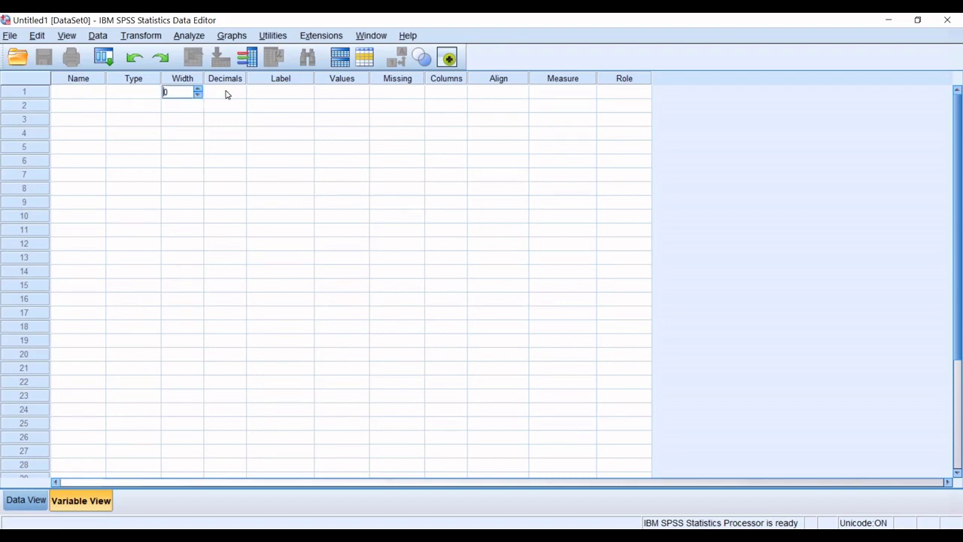
pyautogui.click(225, 98)
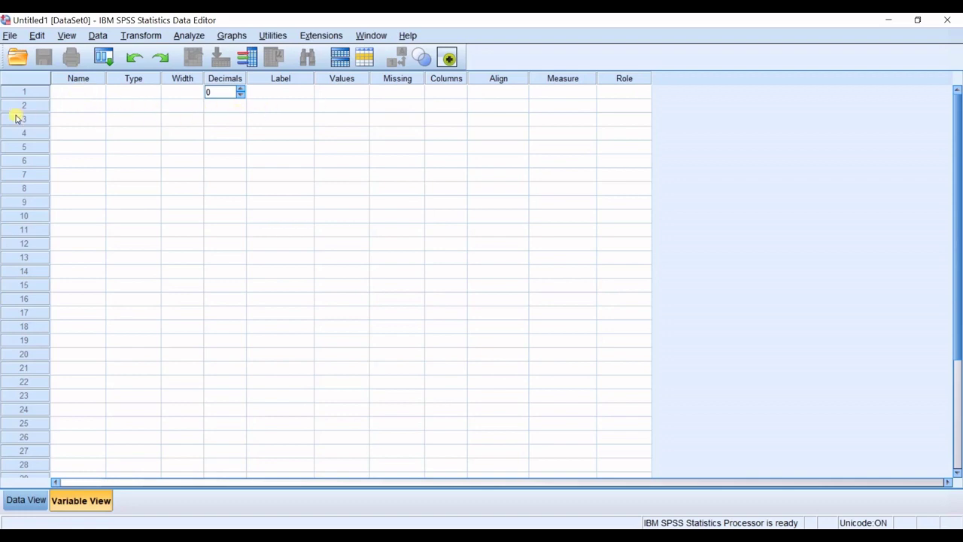
# Select each of the first seven empty columns in Data View
pyautogui.click(31, 499)
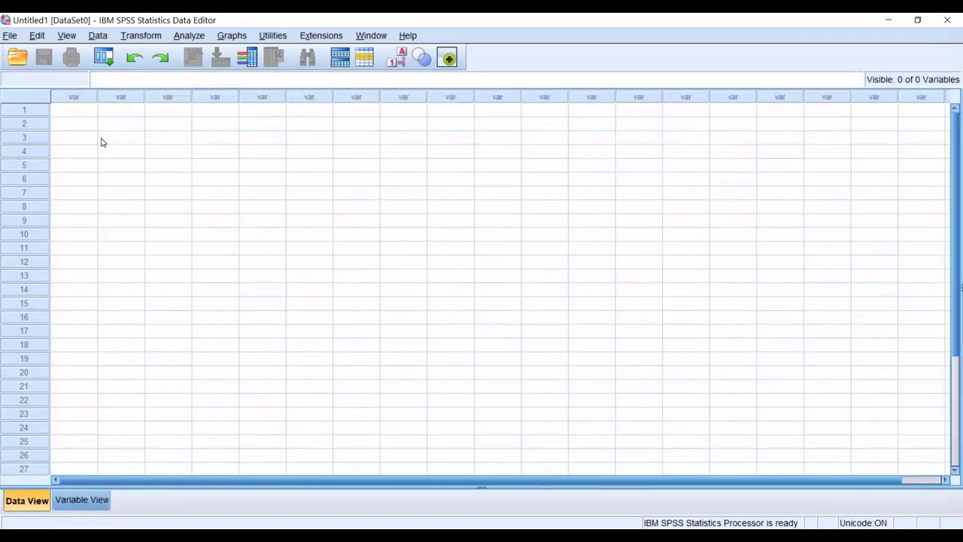
pyautogui.click(75, 95)
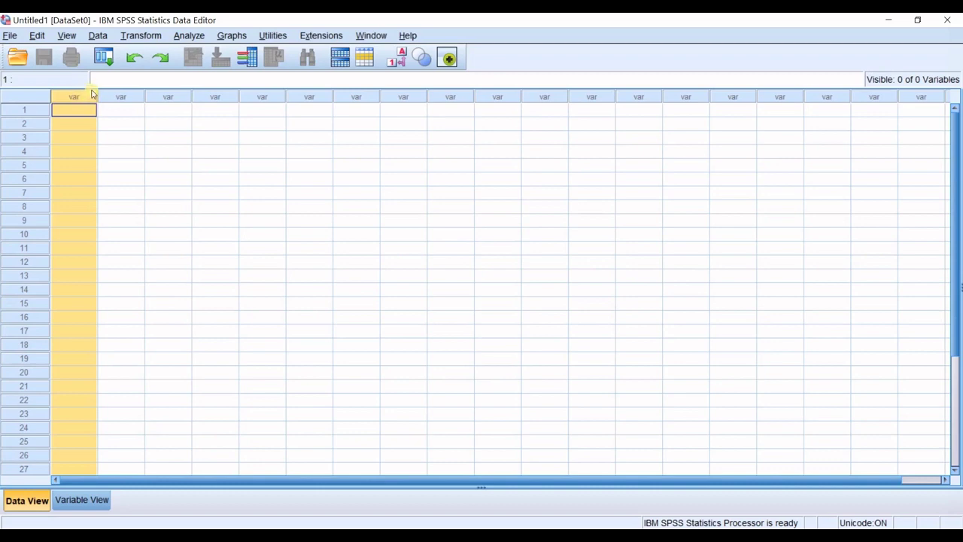
pyautogui.click(121, 97)
pyautogui.click(169, 97)
pyautogui.click(216, 96)
pyautogui.click(258, 96)
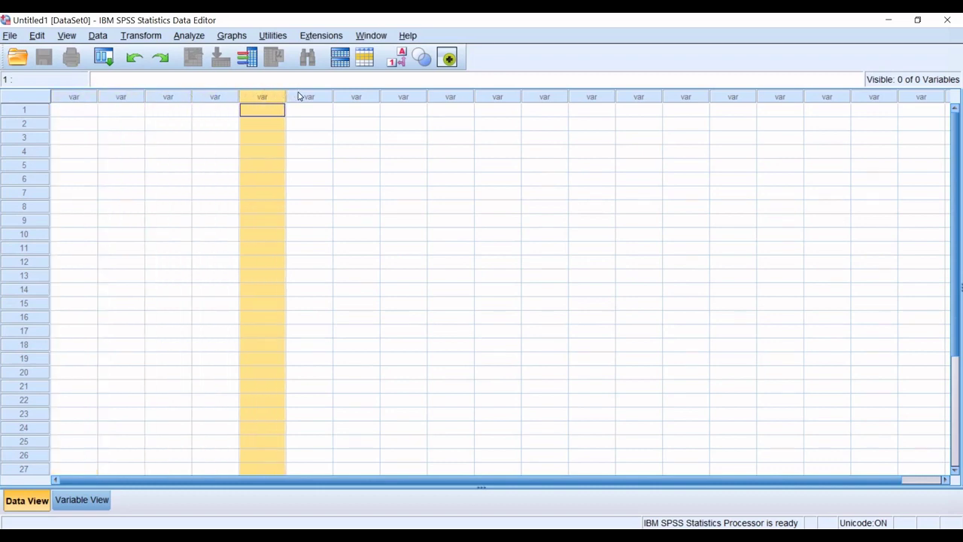
pyautogui.click(301, 97)
pyautogui.click(362, 96)
# Select the first column's cells down to row 26 and the first three data columns
pyautogui.moveTo(64, 109); pyautogui.dragTo(79, 457)
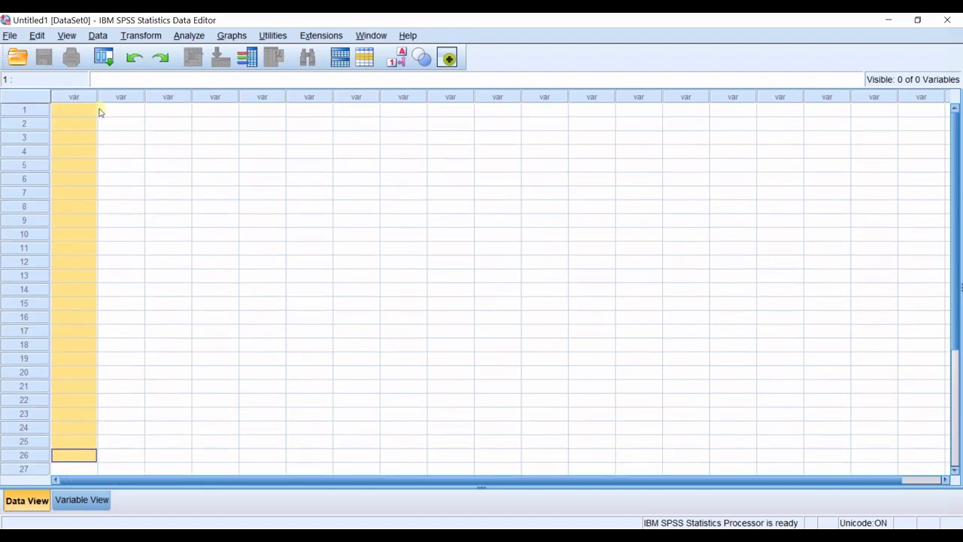
pyautogui.click(78, 97)
pyautogui.click(133, 97)
pyautogui.click(187, 97)
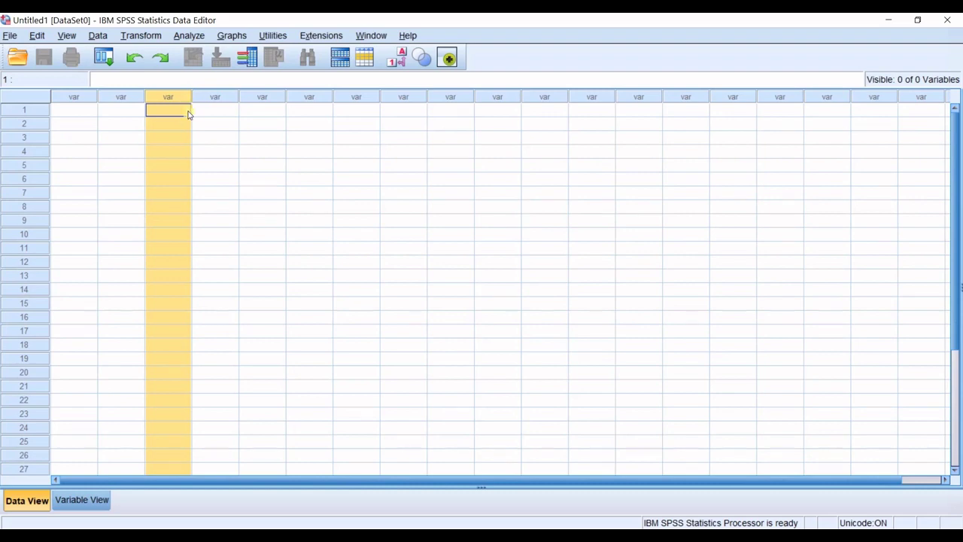
pyautogui.click(81, 502)
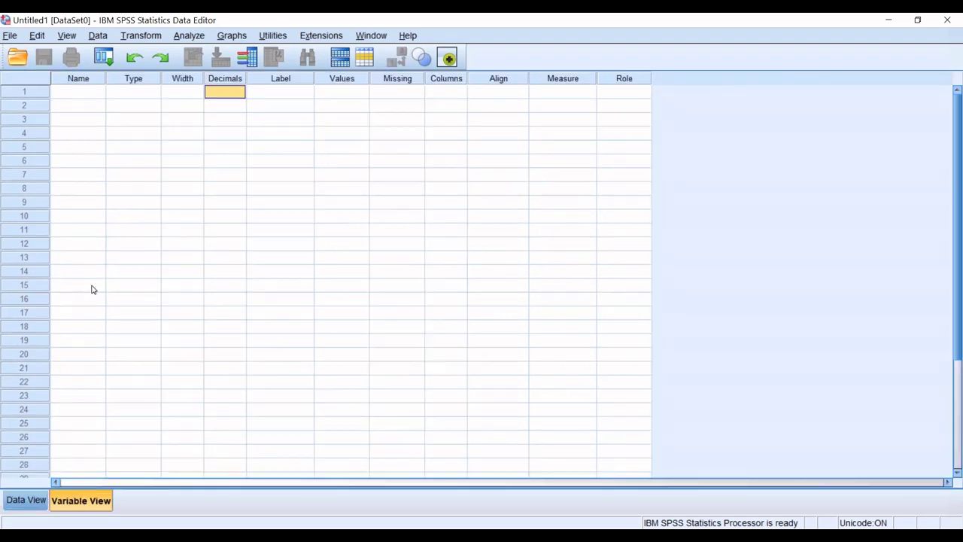
# Name the first variable Gender, leaving its type as Numeric
pyautogui.click(64, 93)
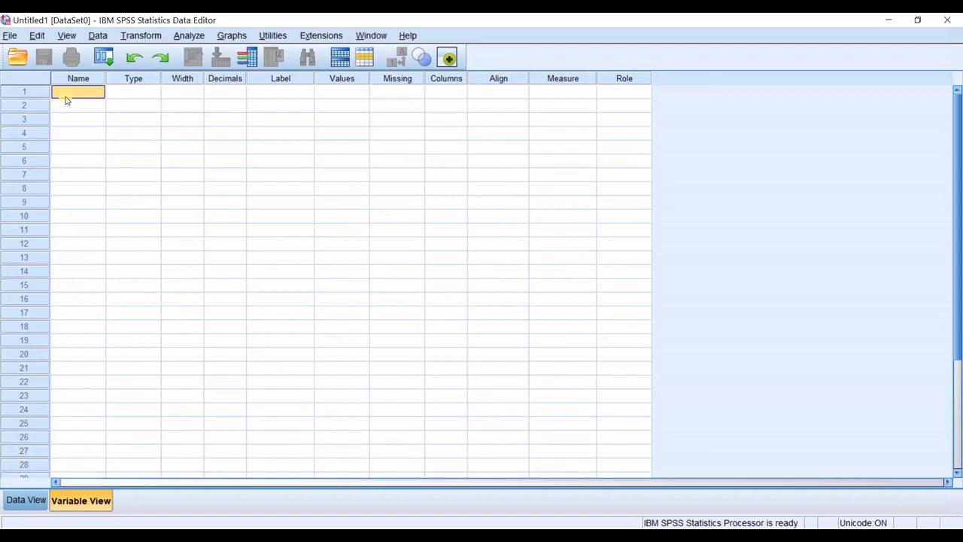
pyautogui.write('Gender')
pyautogui.click(118, 107)
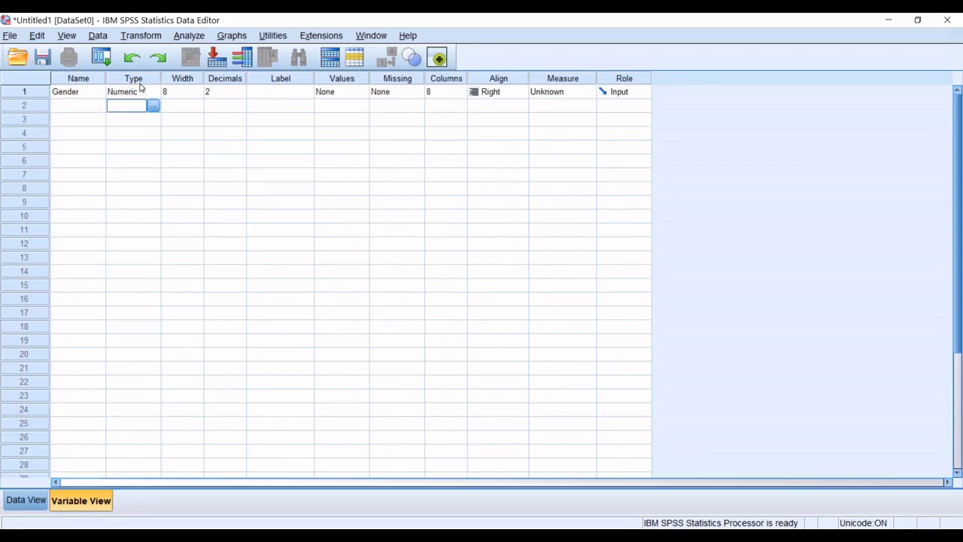
pyautogui.click(142, 91)
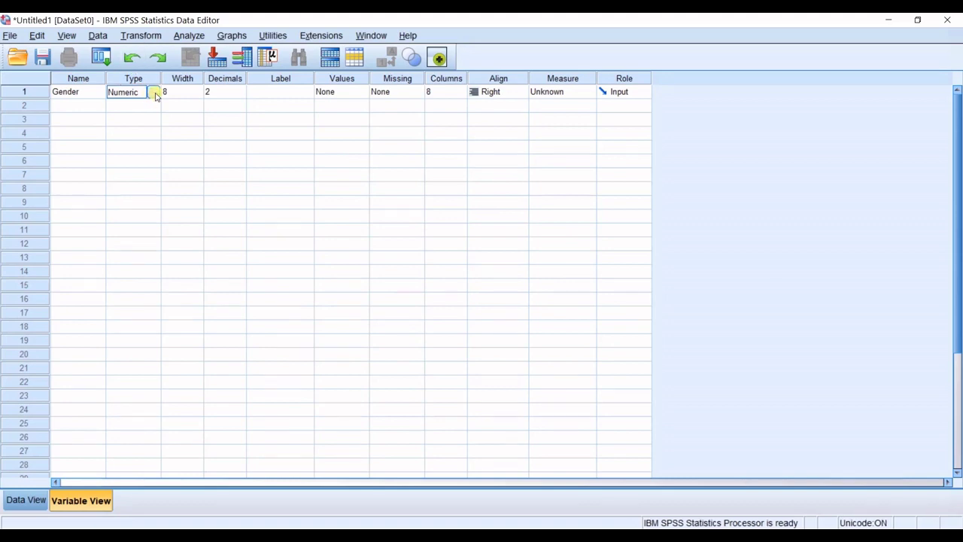
pyautogui.click(153, 92)
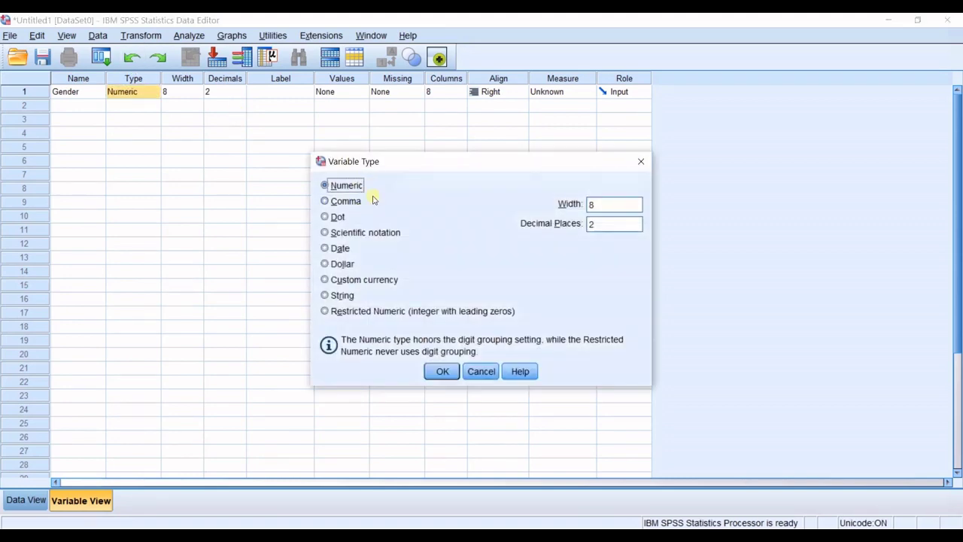
pyautogui.click(640, 161)
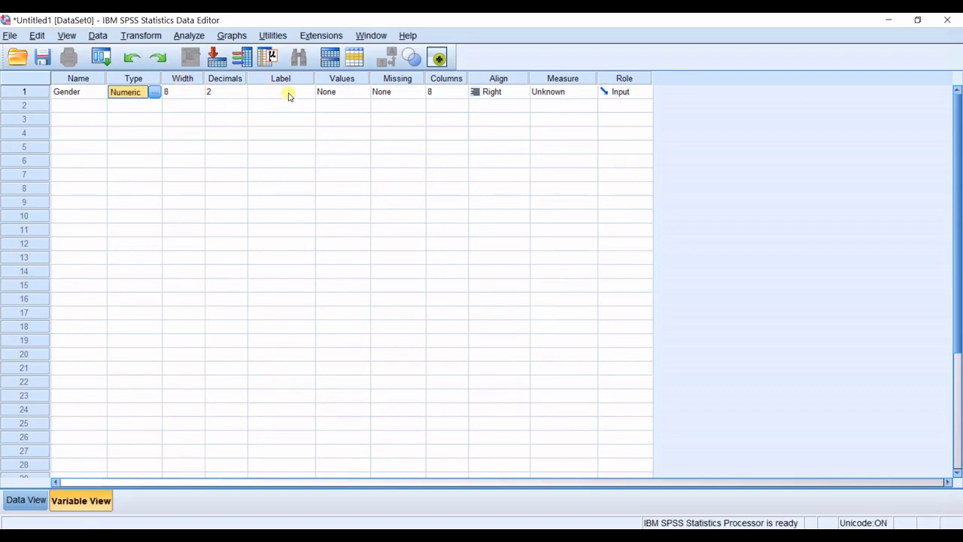
# Give Gender 0 decimals and the label 'Male or Female'
pyautogui.click(225, 93)
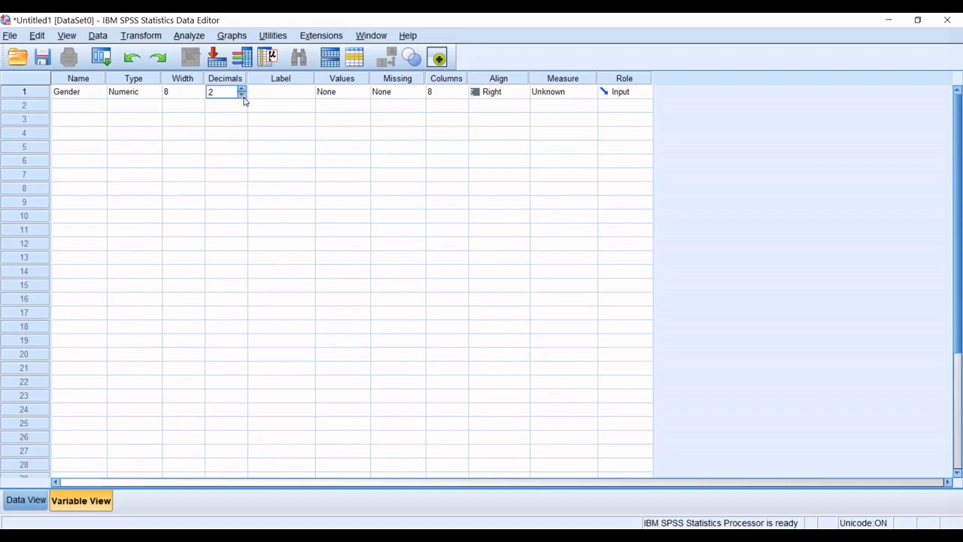
pyautogui.click(251, 120)
pyautogui.click(279, 91)
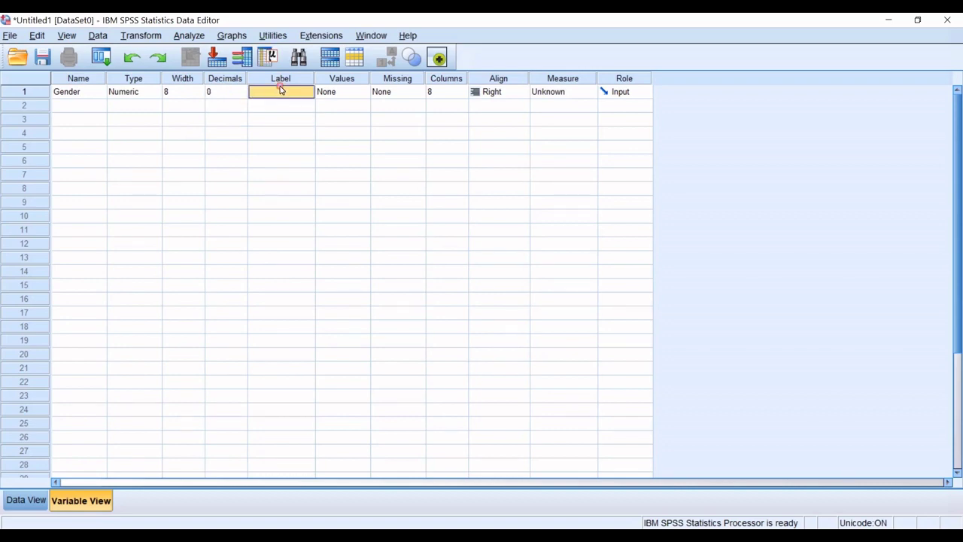
pyautogui.click(283, 90)
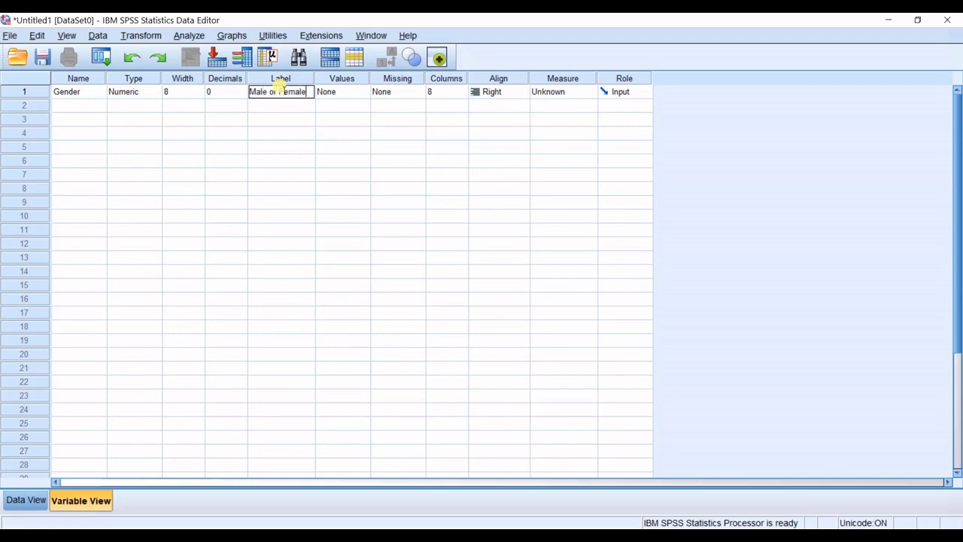
pyautogui.write('Male or Female')
pyautogui.click(273, 109)
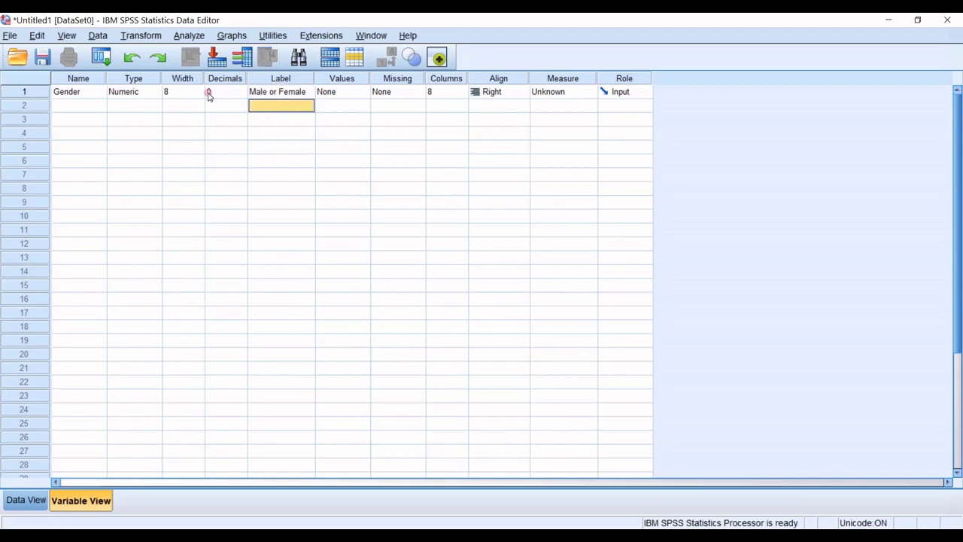
pyautogui.click(282, 91)
pyautogui.click(272, 94)
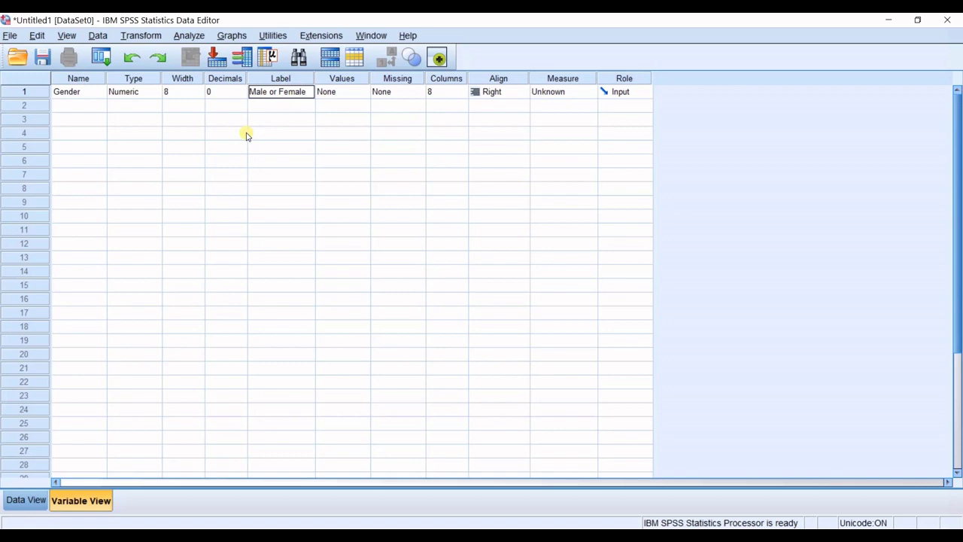
pyautogui.write('?')
pyautogui.click(229, 106)
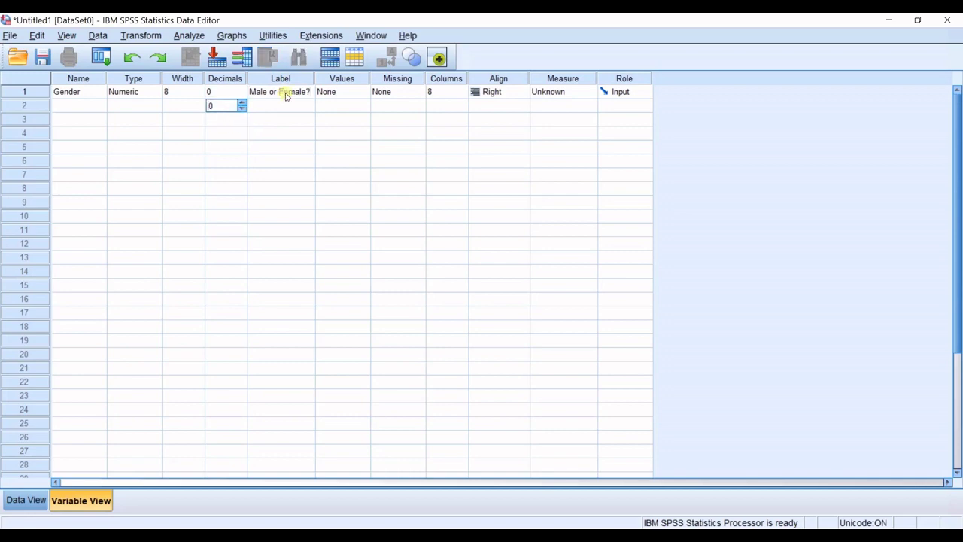
pyautogui.click(284, 92)
pyautogui.click(73, 92)
pyautogui.click(105, 92)
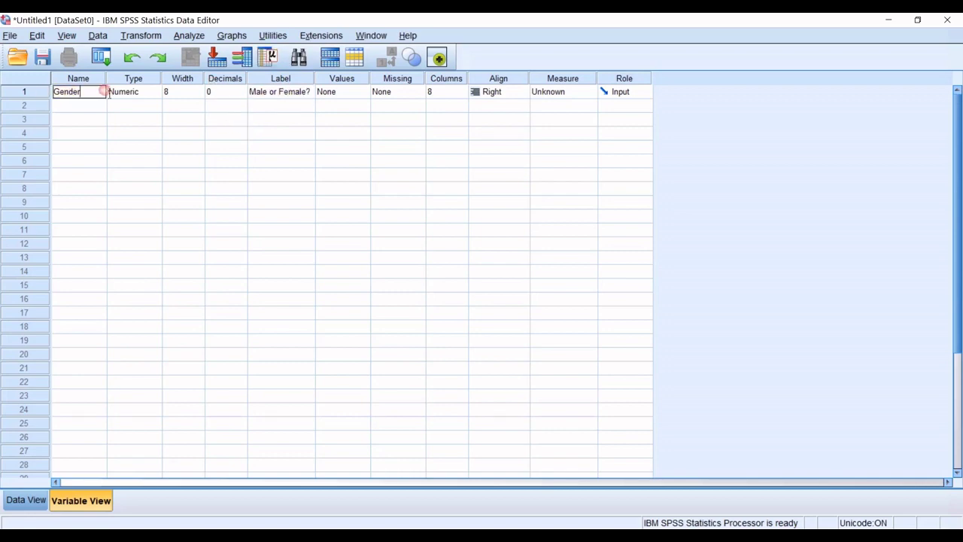
pyautogui.write('?')
pyautogui.press('Return')
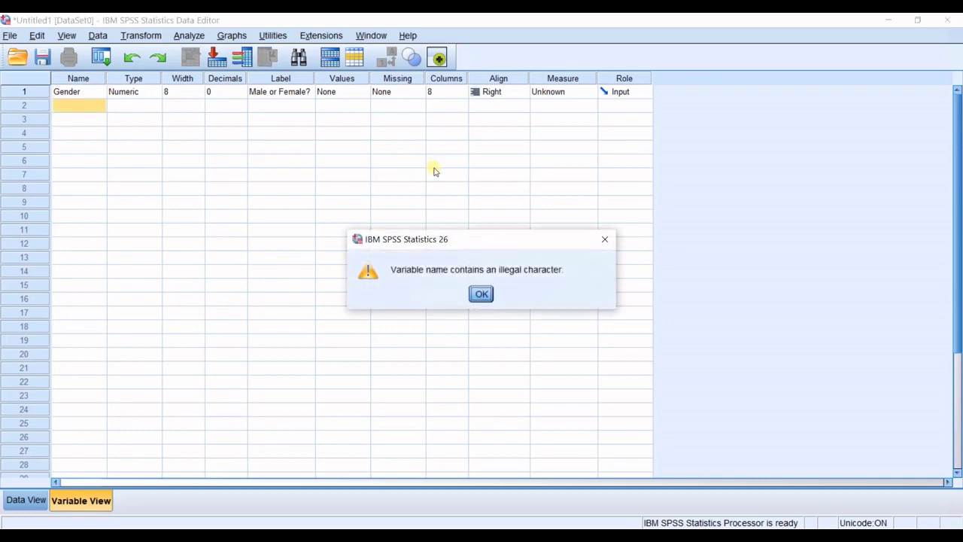
pyautogui.click(603, 240)
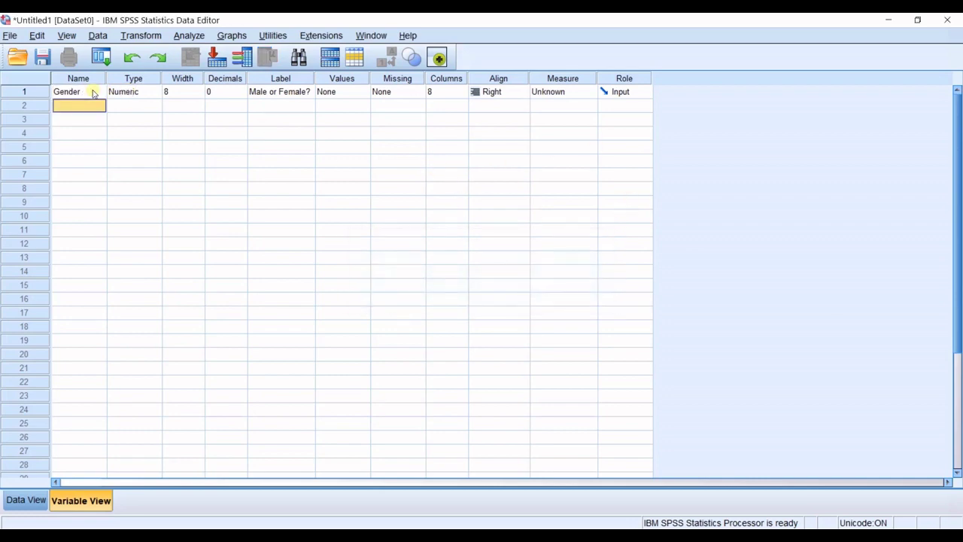
pyautogui.click(66, 92)
pyautogui.click(65, 91)
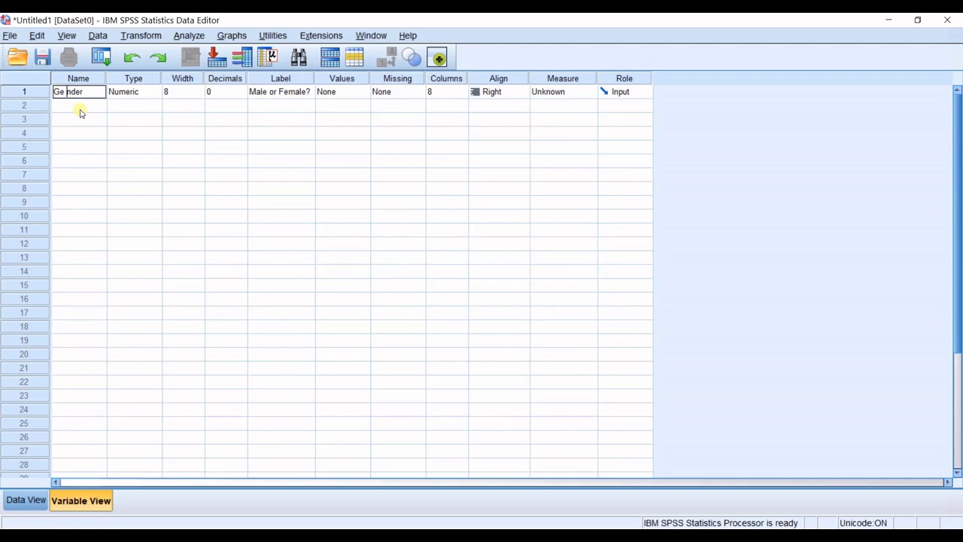
pyautogui.press('Return')
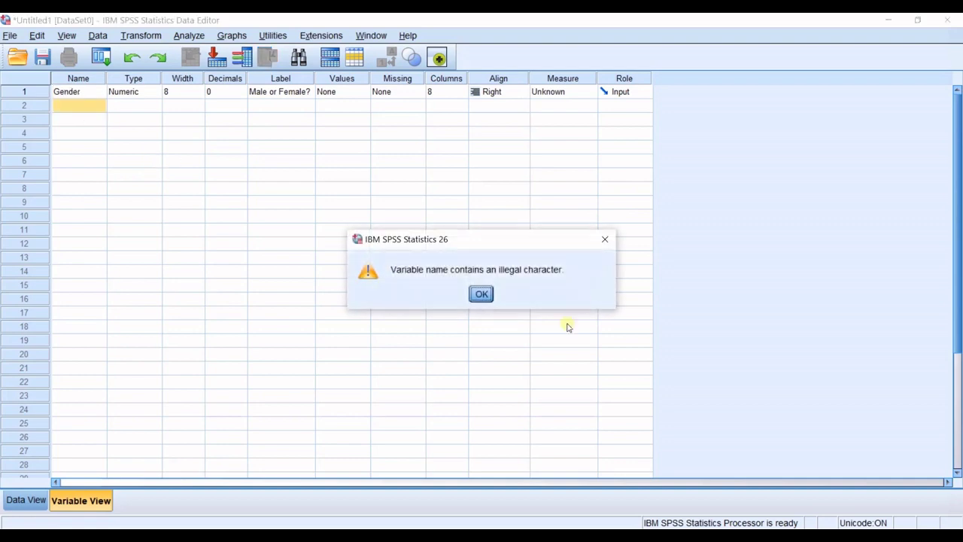
pyautogui.click(481, 295)
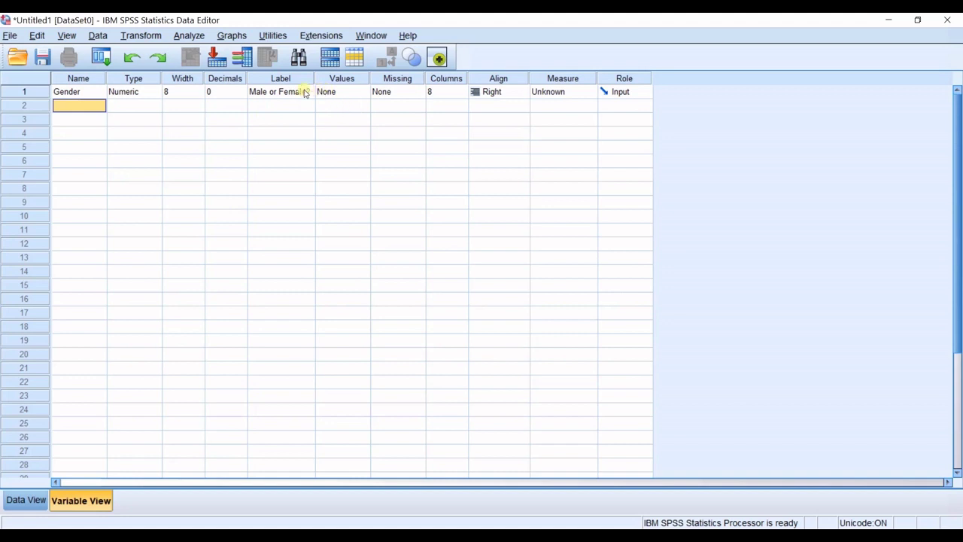
# Add Gender value labels 0 = Male and 1 = Female
pyautogui.click(359, 91)
pyautogui.click(363, 91)
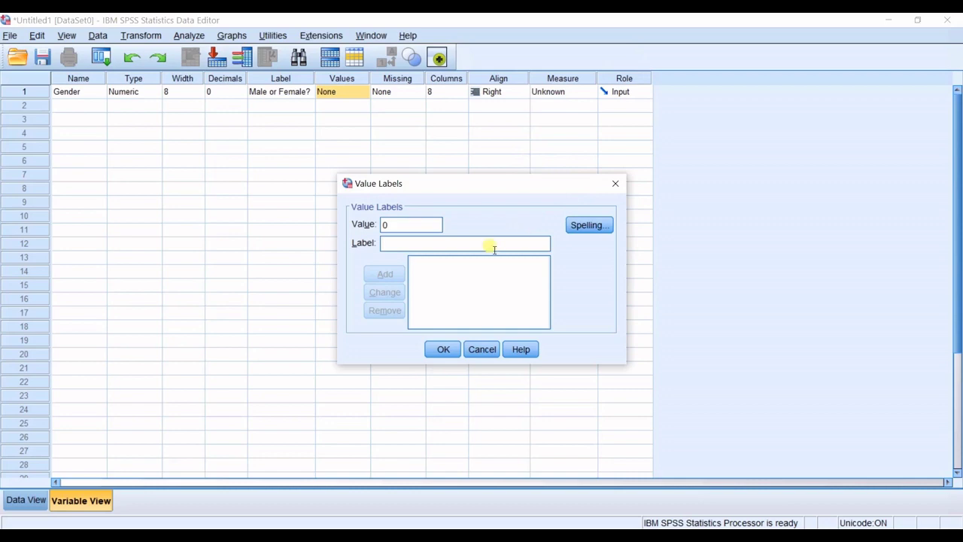
pyautogui.write('Male')
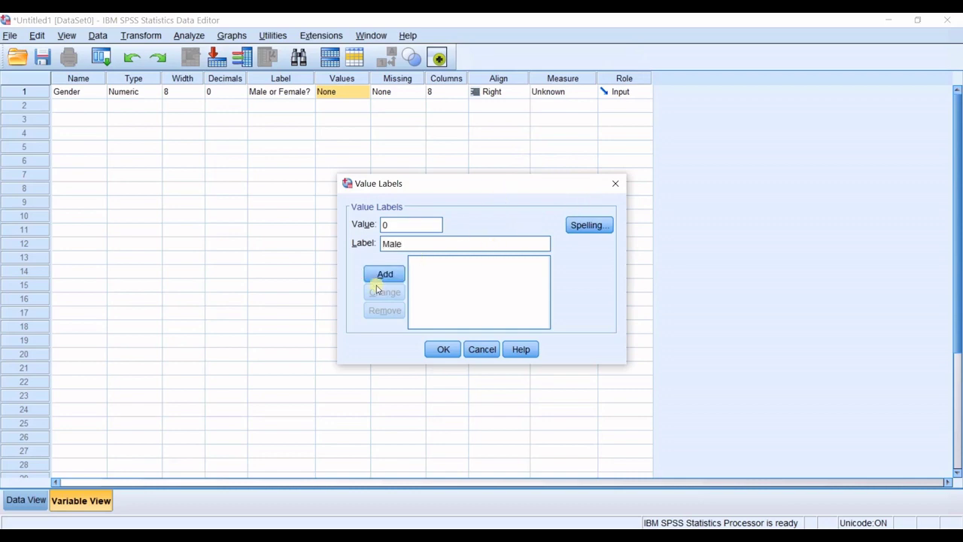
pyautogui.click(372, 276)
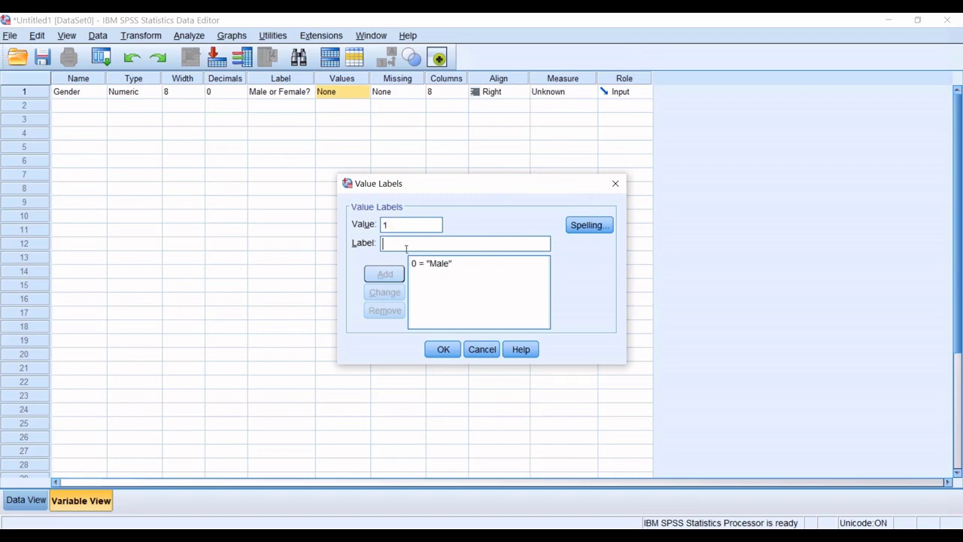
pyautogui.click(405, 248)
pyautogui.write('Fem')
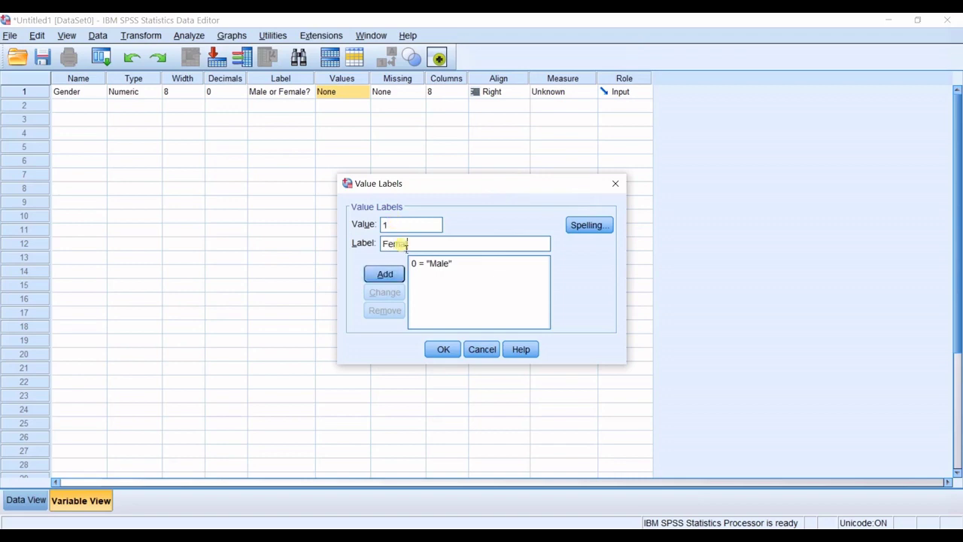
pyautogui.write('ale')
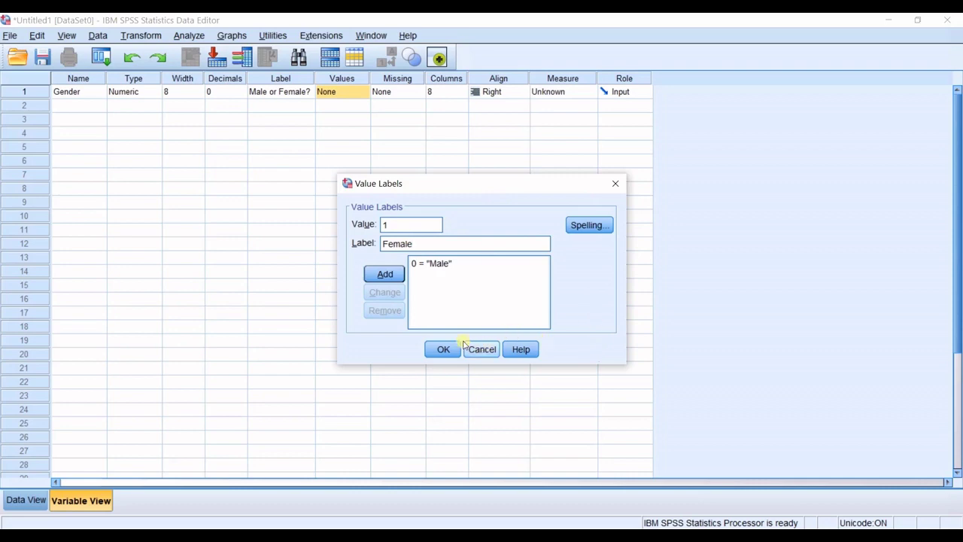
pyautogui.click(384, 273)
pyautogui.click(443, 348)
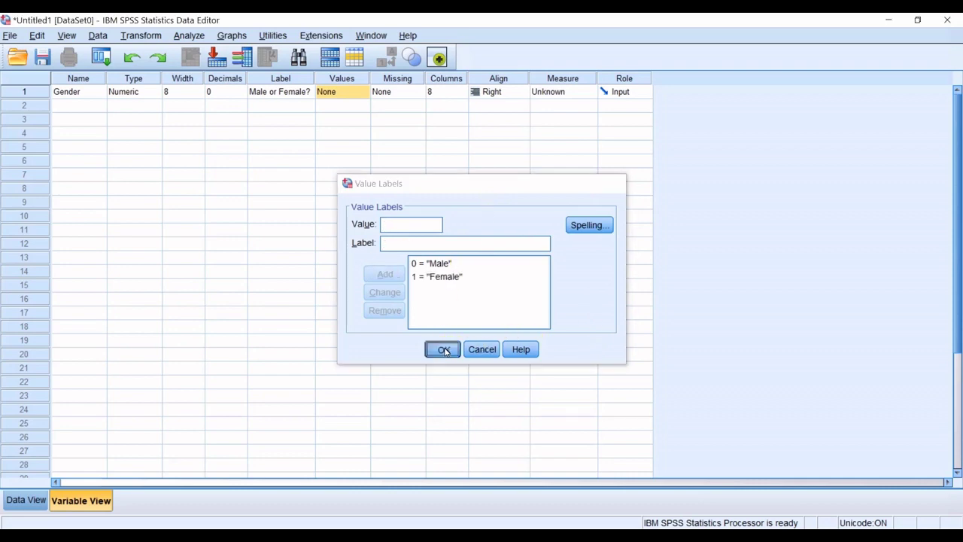
pyautogui.moveTo(374, 80); pyautogui.dragTo(393, 80)
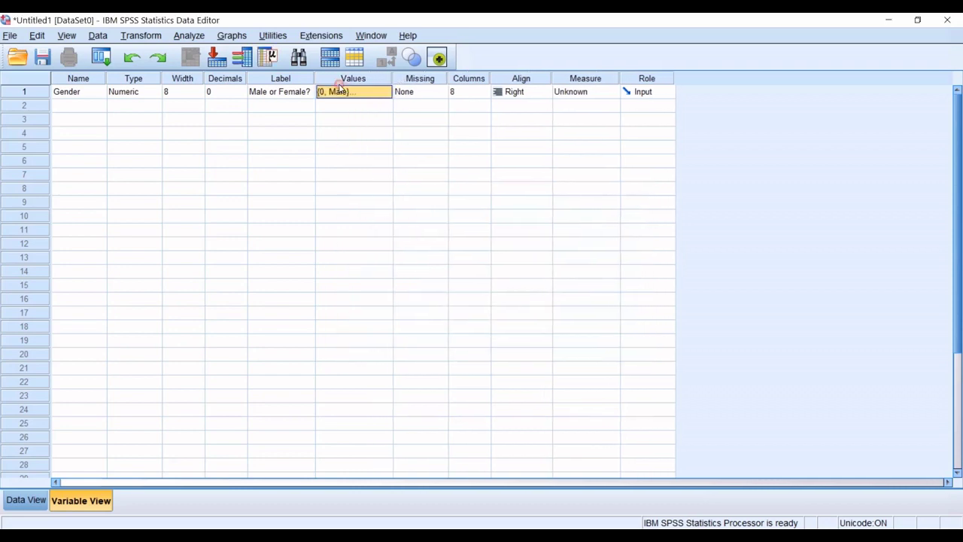
# Set Gender's measurement level to Nominal
pyautogui.click(434, 93)
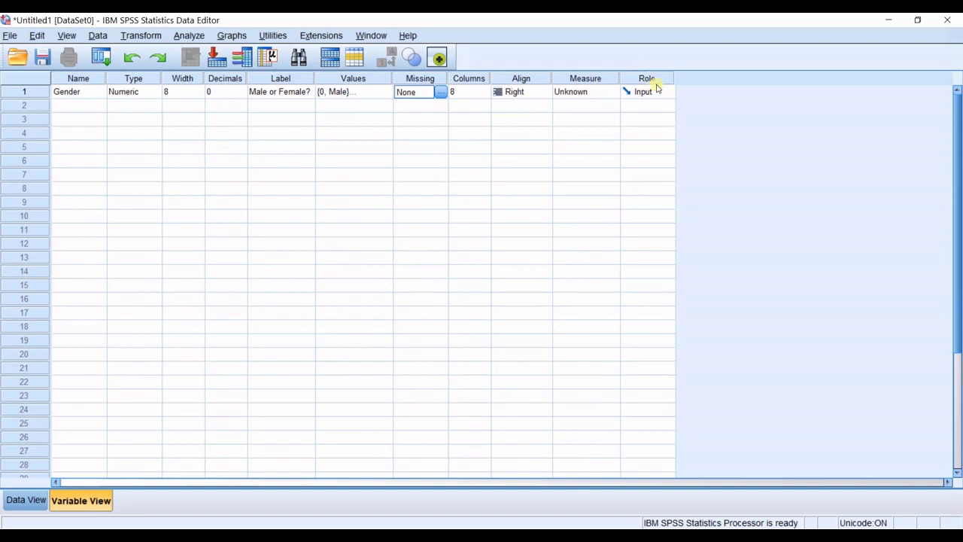
pyautogui.click(606, 91)
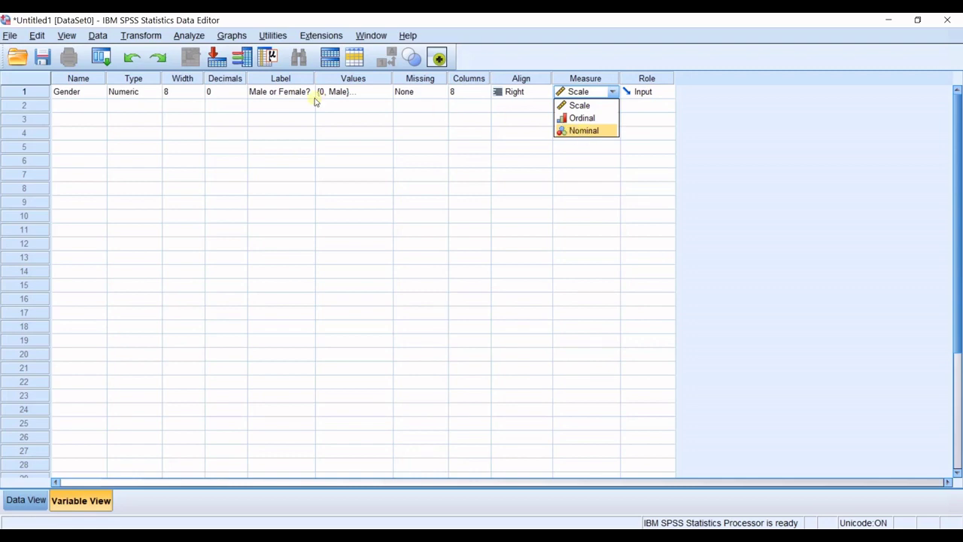
pyautogui.click(574, 130)
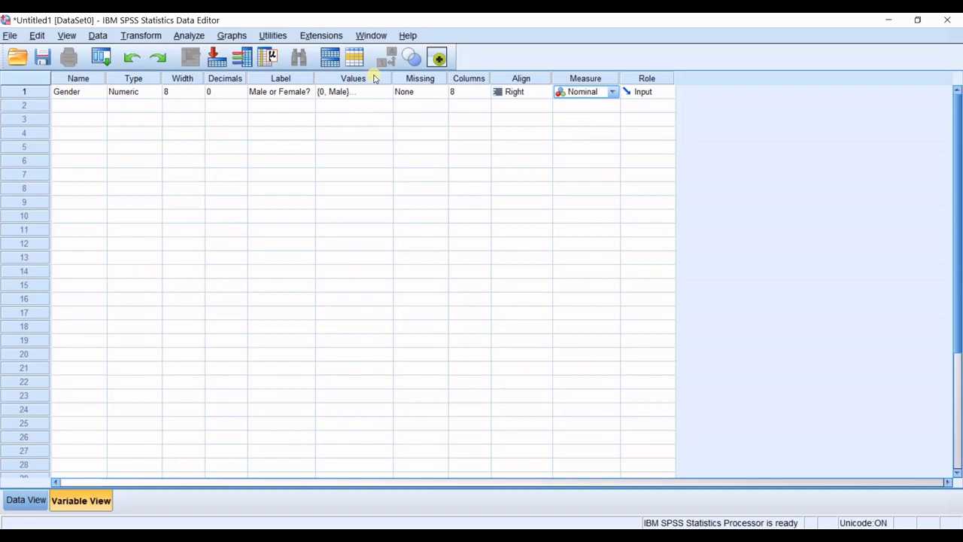
# Enter Gender values 1, 0, 1, 0, 1, 1 in rows 1 to 6 of Data View
pyautogui.click(22, 501)
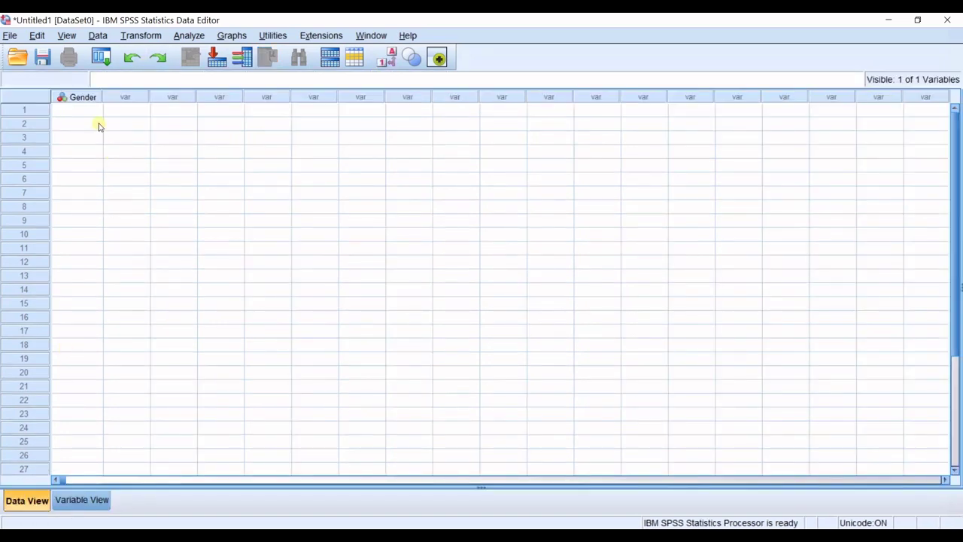
pyautogui.click(67, 98)
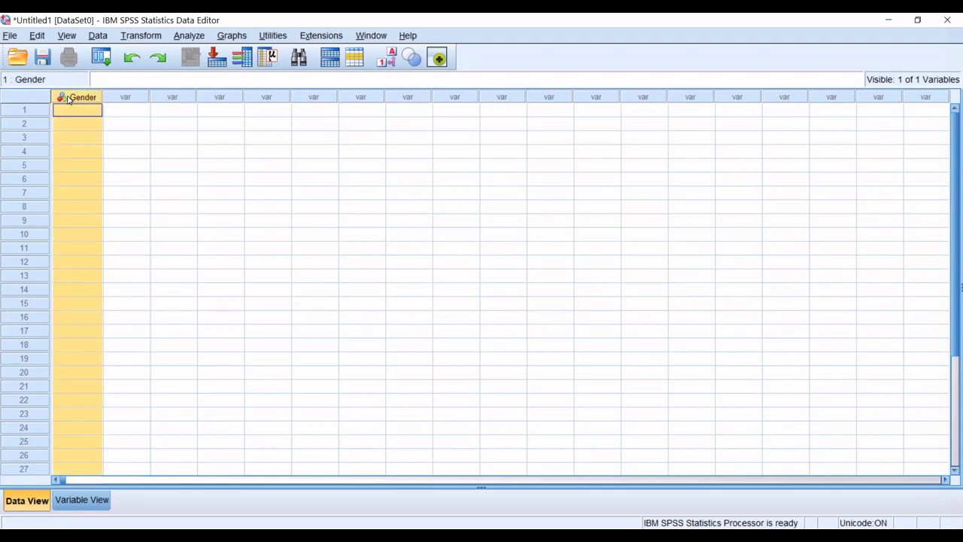
pyautogui.click(69, 113)
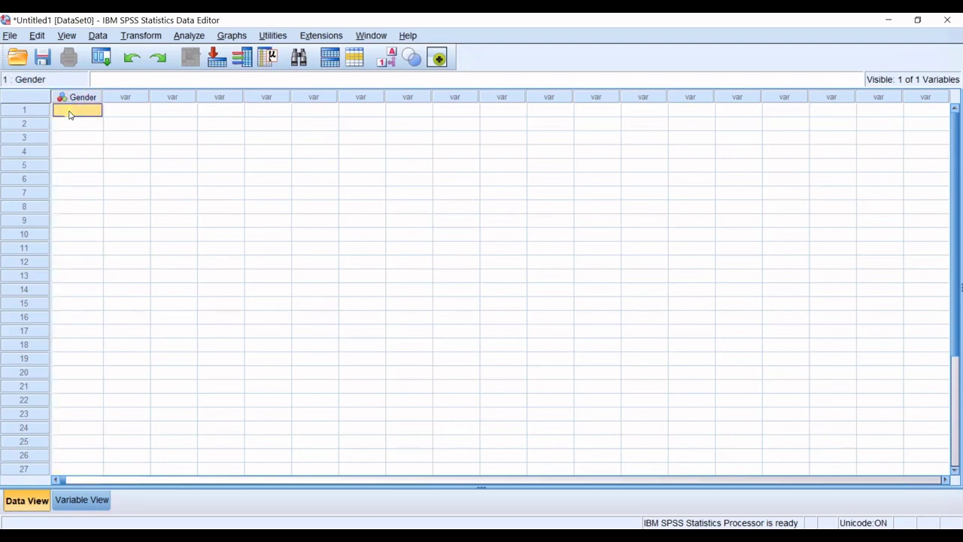
pyautogui.write('1')
pyautogui.press('Return')
pyautogui.write('0')
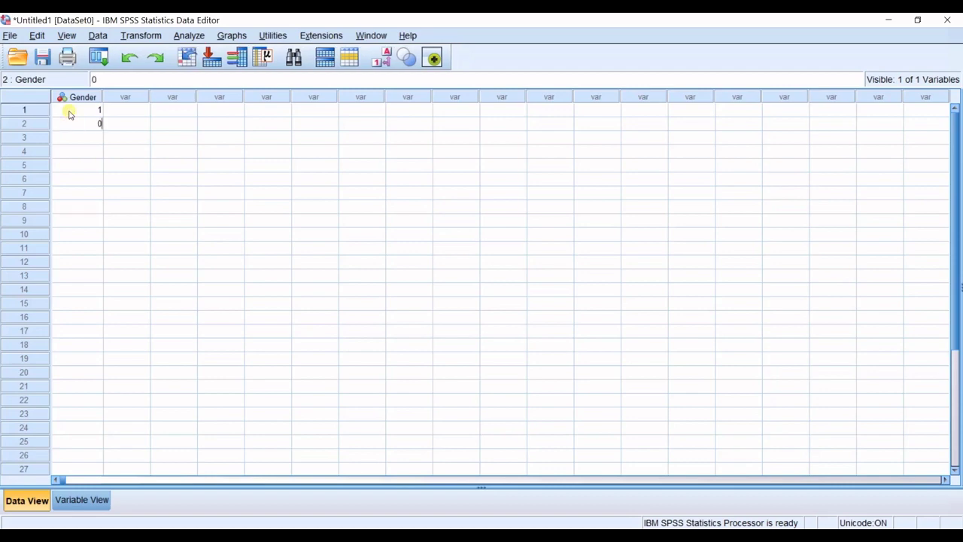
pyautogui.press('Return')
pyautogui.write('1')
pyautogui.press('Return')
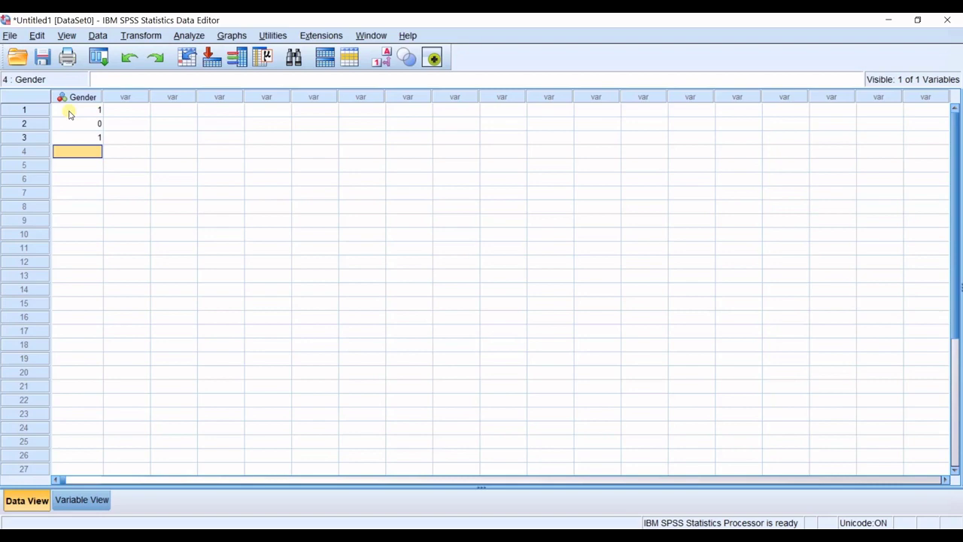
pyautogui.write('0')
pyautogui.press('Return')
pyautogui.write('1')
pyautogui.press('Return')
pyautogui.write('1')
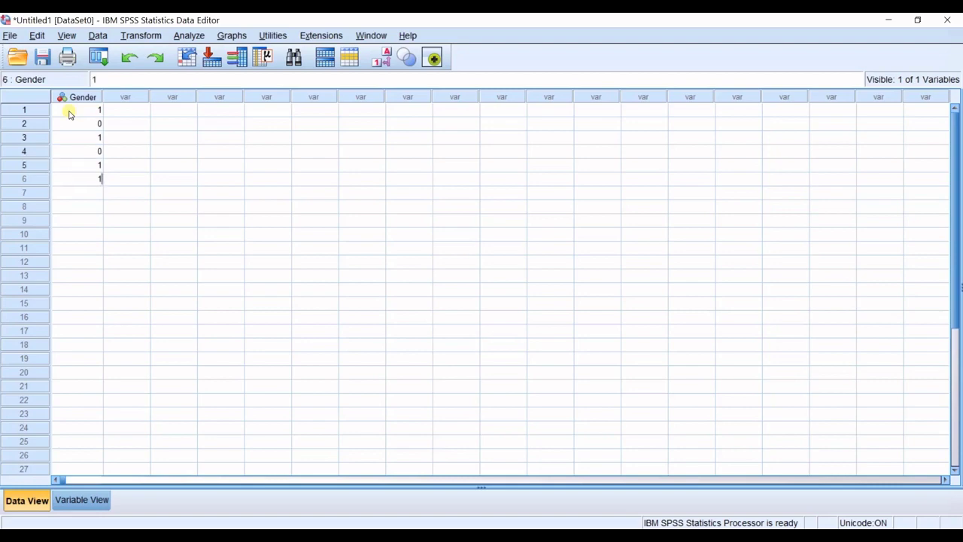
pyautogui.press('Return')
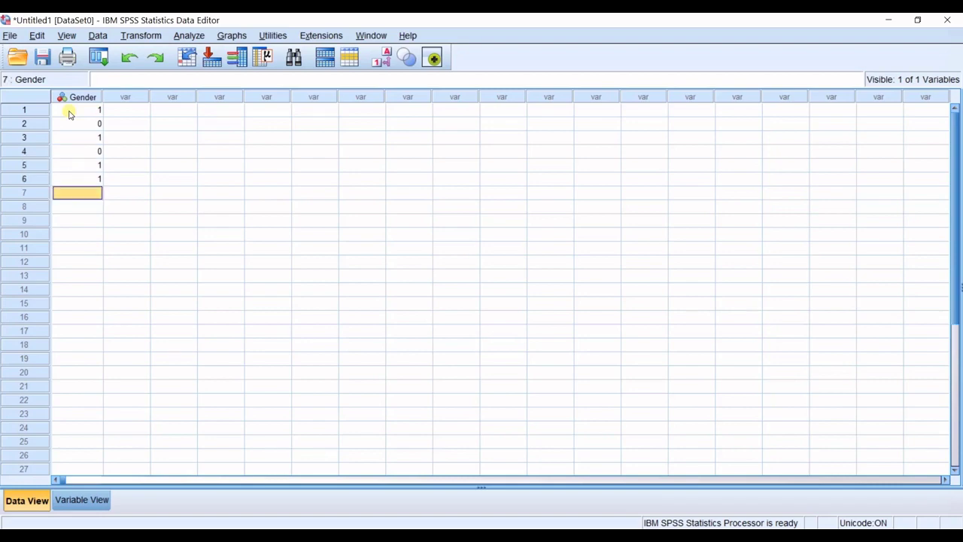
# Enter 2, 3 and 5 in Gender rows 7 to 9
pyautogui.write('2')
pyautogui.press('Return')
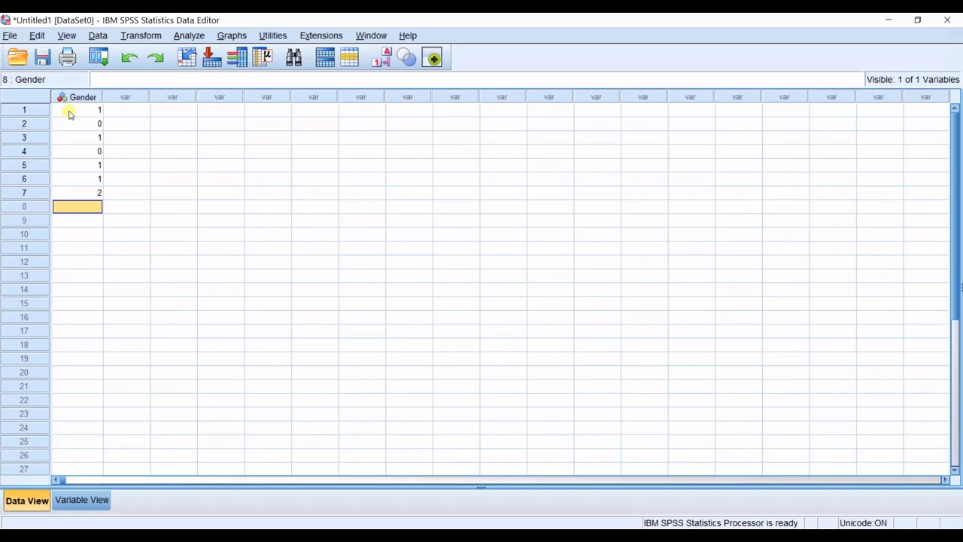
pyautogui.press('Return')
pyautogui.press('Up')
pyautogui.write('3')
pyautogui.press('Return')
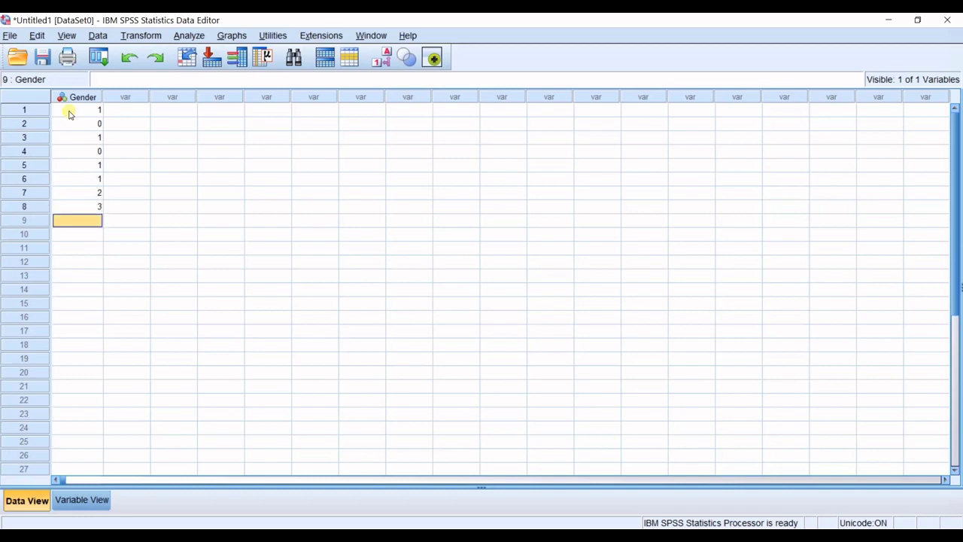
pyautogui.write('5')
pyautogui.press('Return')
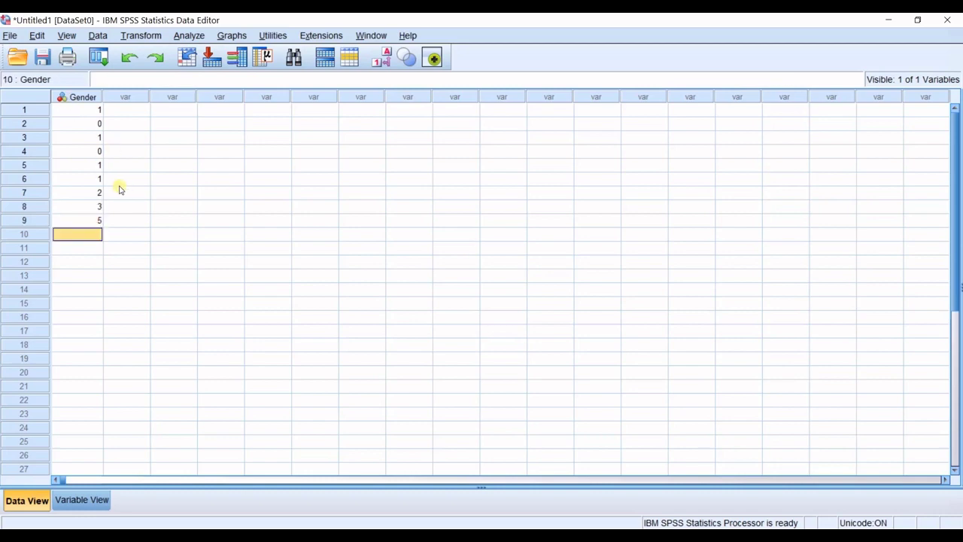
# Correct Gender rows 7–9 to 0, 1 and 0, and return to Variable View
pyautogui.click(95, 194)
pyautogui.write('0')
pyautogui.press('Return')
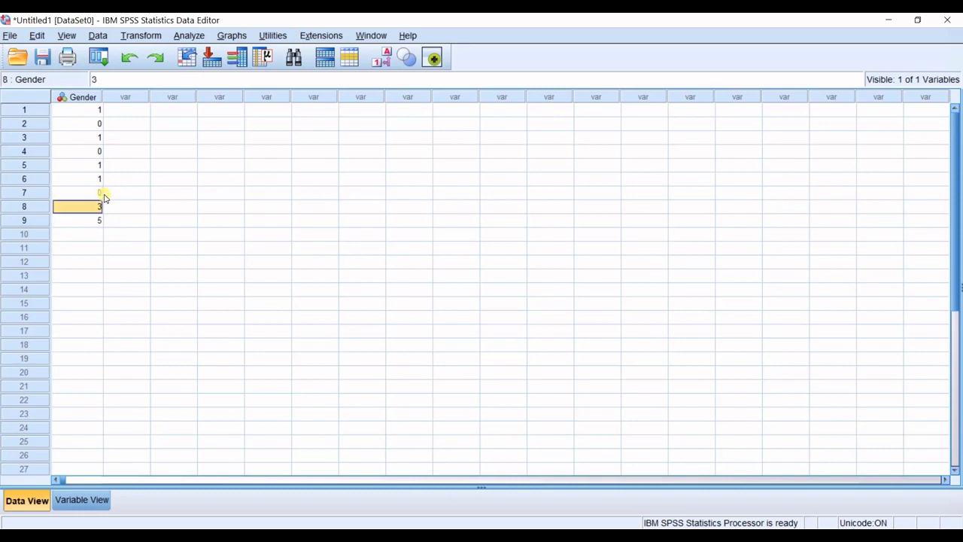
pyautogui.write('1')
pyautogui.press('Return')
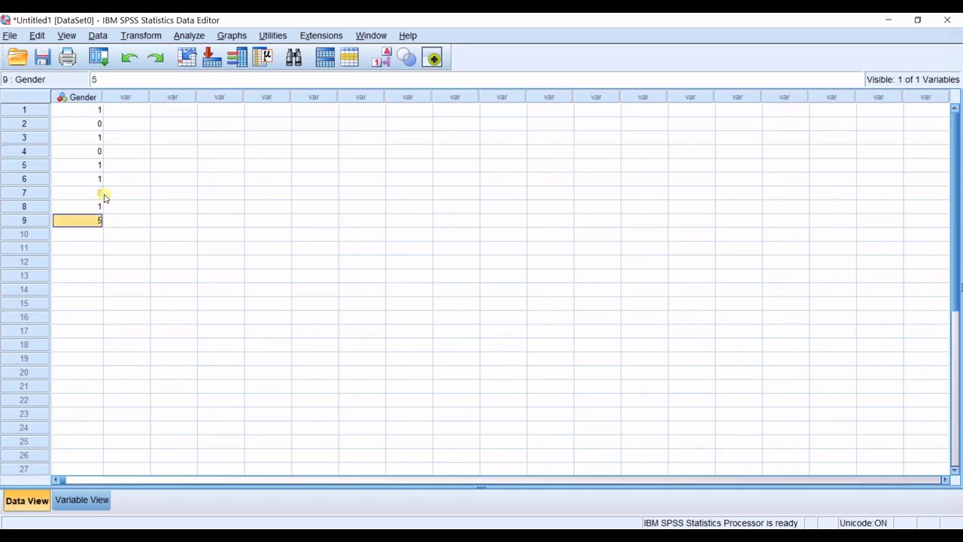
pyautogui.write('2')
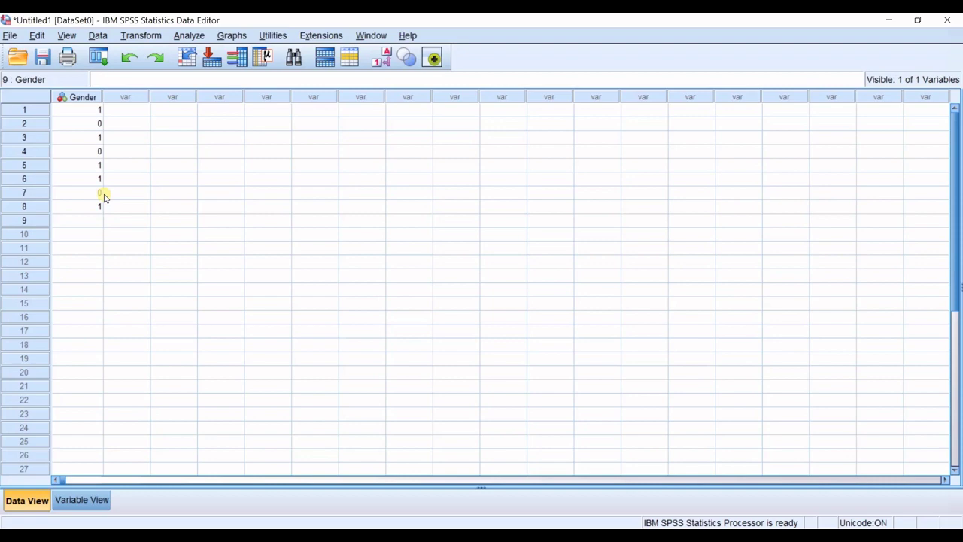
pyautogui.write('0')
pyautogui.click(128, 220)
pyautogui.click(122, 122)
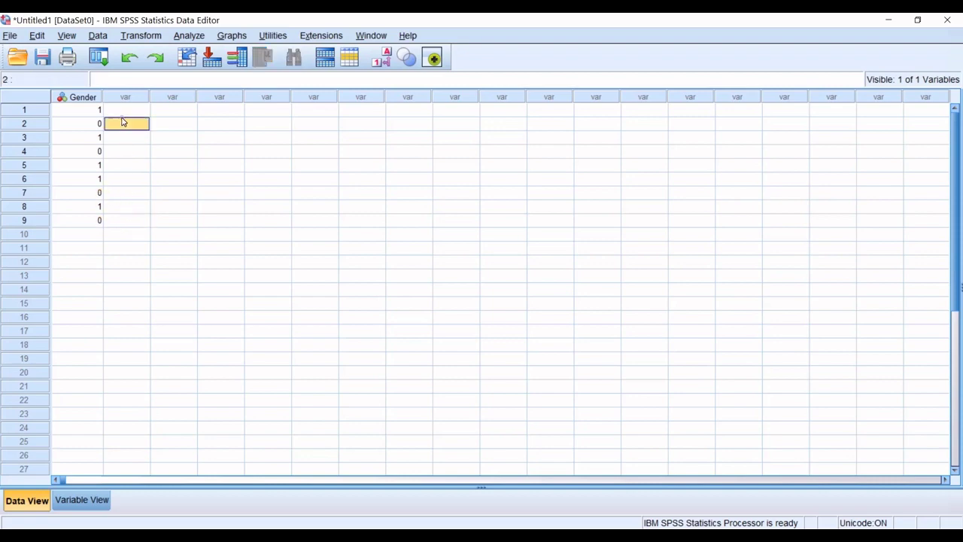
pyautogui.hotkey('ctrl', 't')
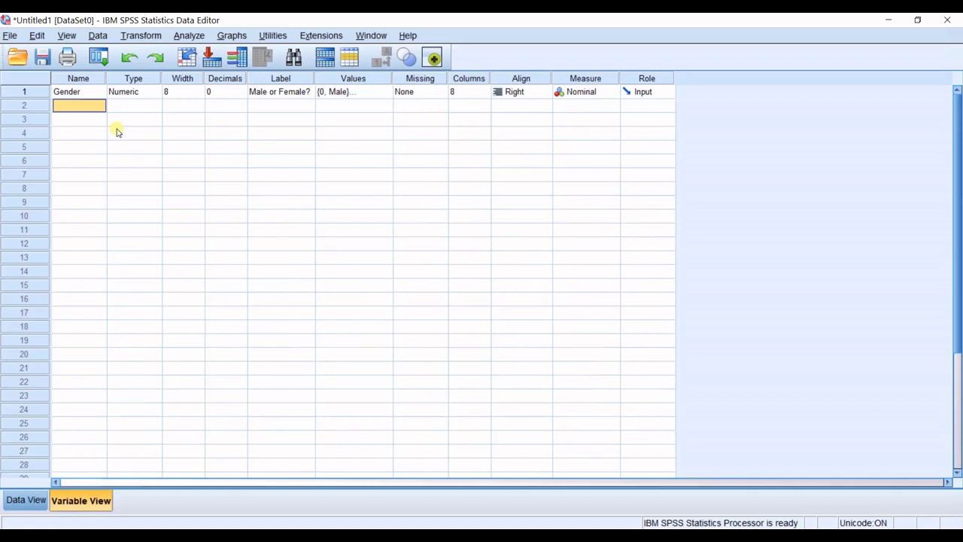
# Name the second variable Weight, keeping the Numeric type
pyautogui.write('Wei')
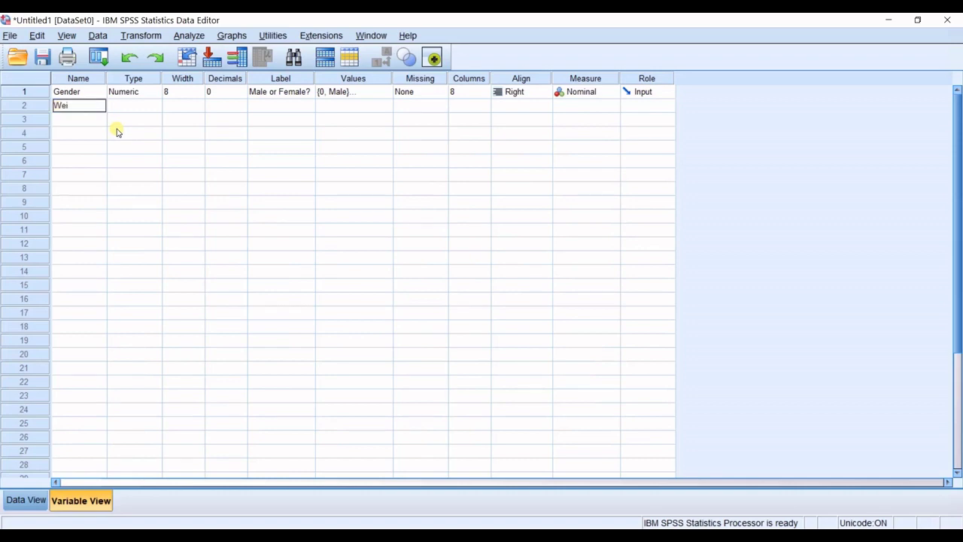
pyautogui.write('ght')
pyautogui.click(124, 92)
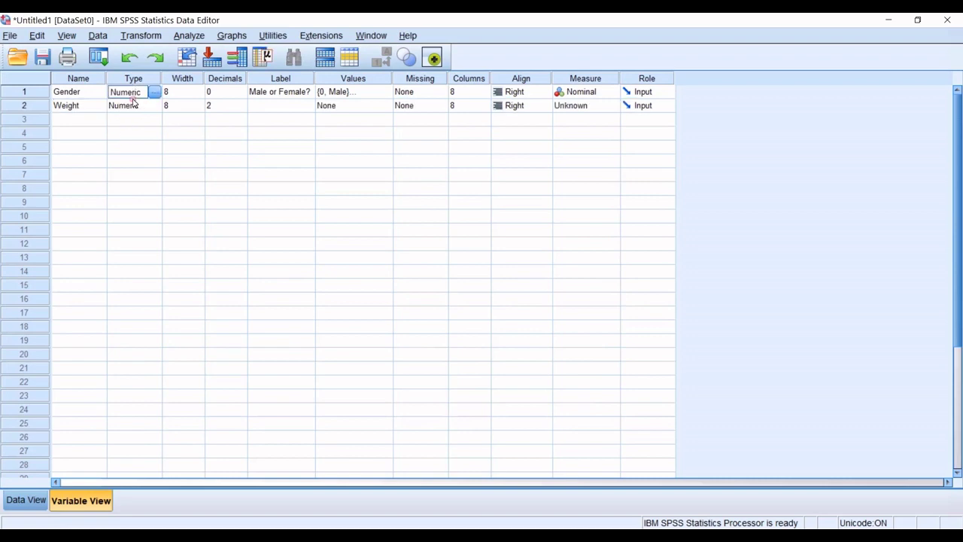
pyautogui.click(150, 105)
pyautogui.click(155, 105)
pyautogui.click(640, 161)
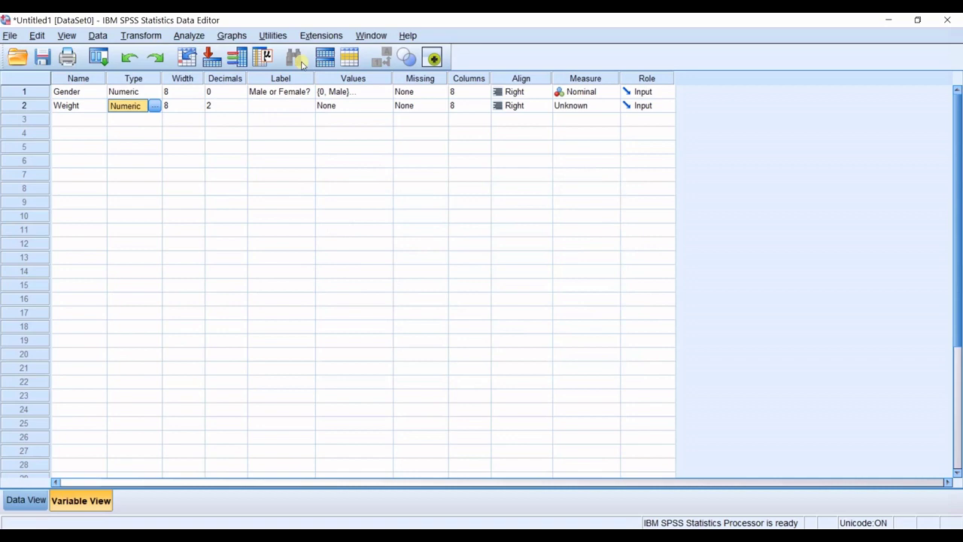
# Label Weight 'Weight', set it to Scale, and name the third variable Height
pyautogui.click(303, 107)
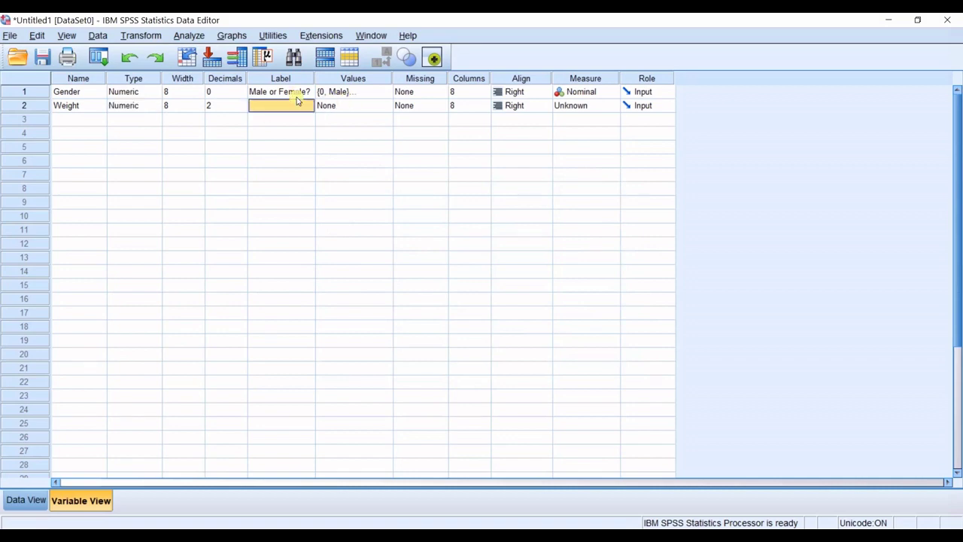
pyautogui.write('Weight')
pyautogui.click(431, 133)
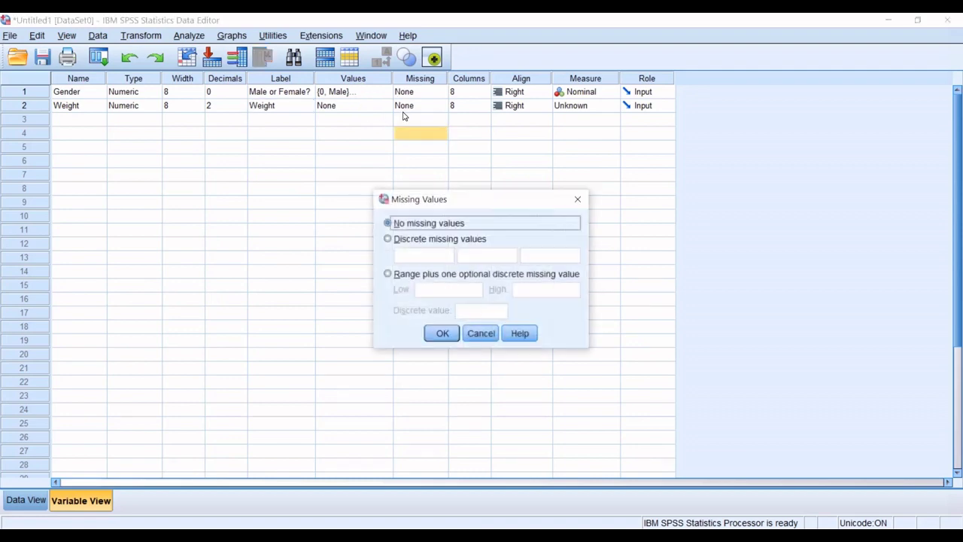
pyautogui.click(577, 199)
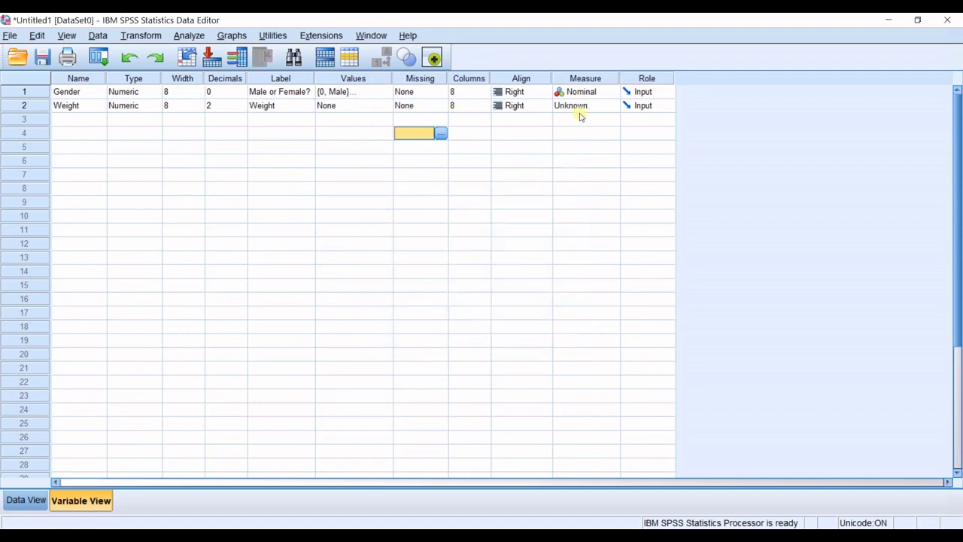
pyautogui.click(610, 106)
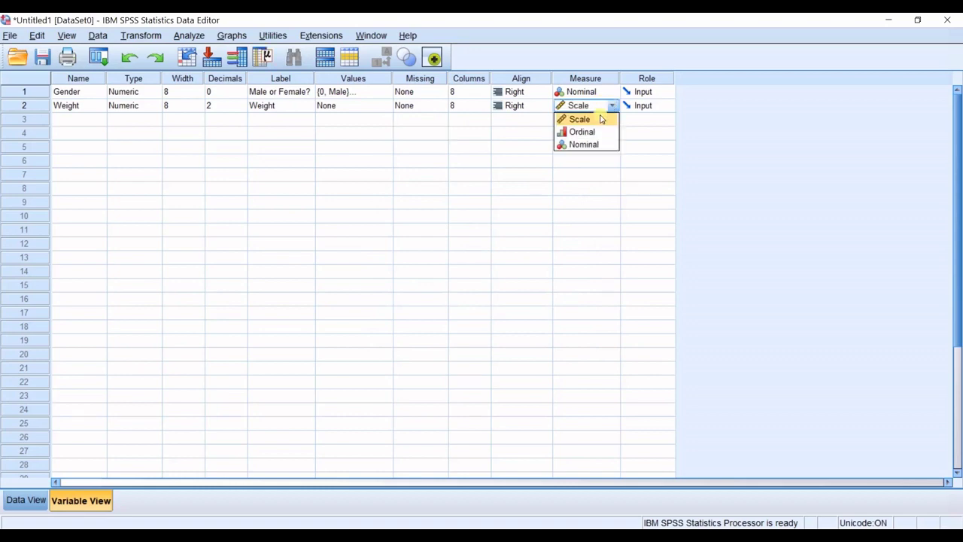
pyautogui.click(580, 119)
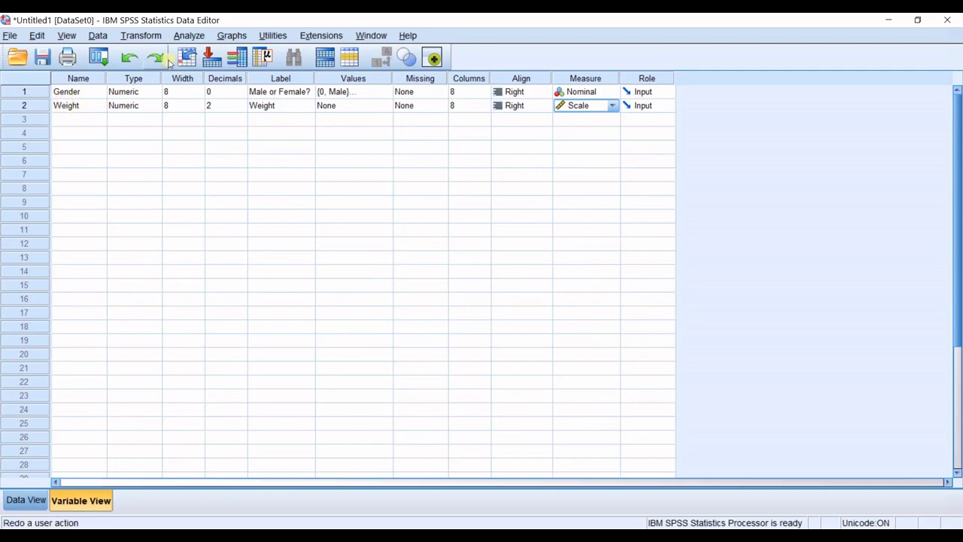
pyautogui.click(74, 120)
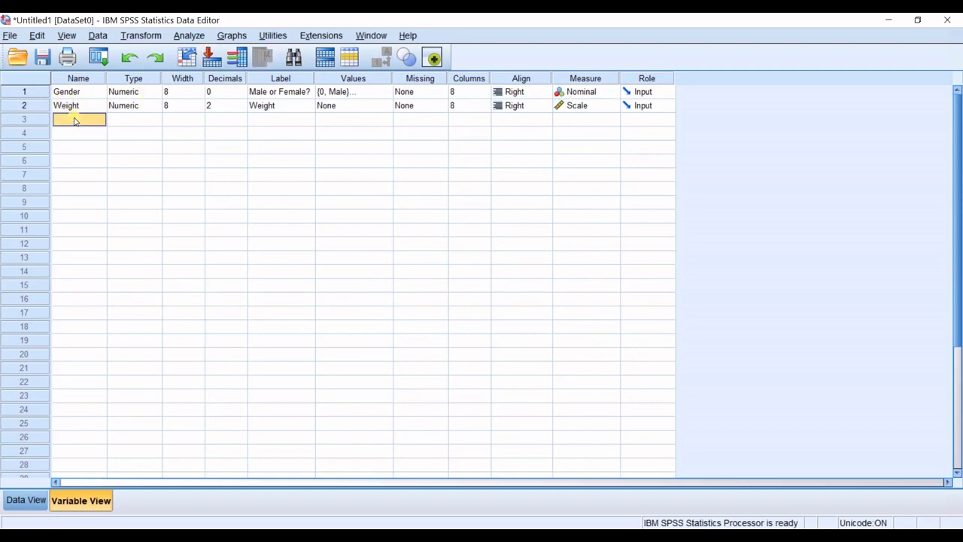
pyautogui.write('Height')
# Label the Height variable 'Height' and set its measurement level to Scale
pyautogui.click(137, 122)
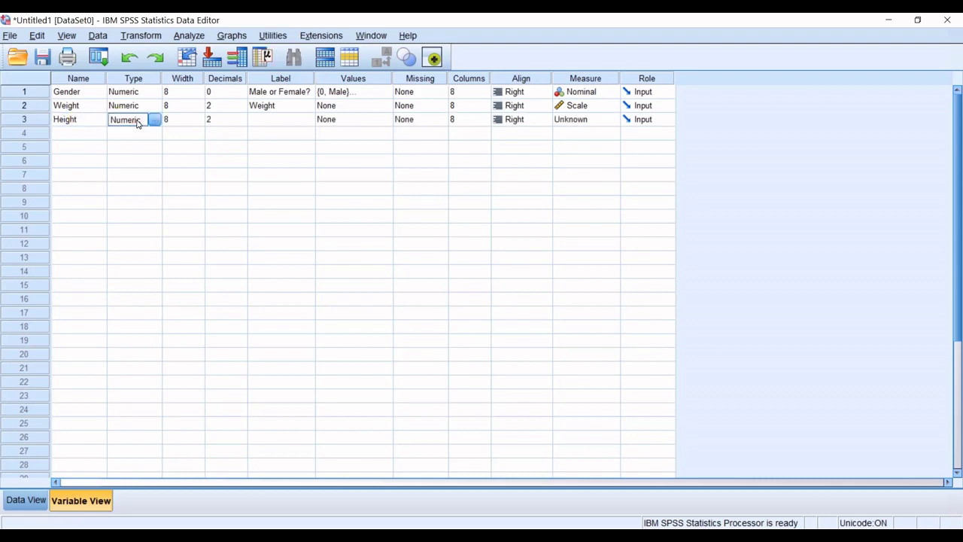
pyautogui.click(294, 122)
pyautogui.write('Height')
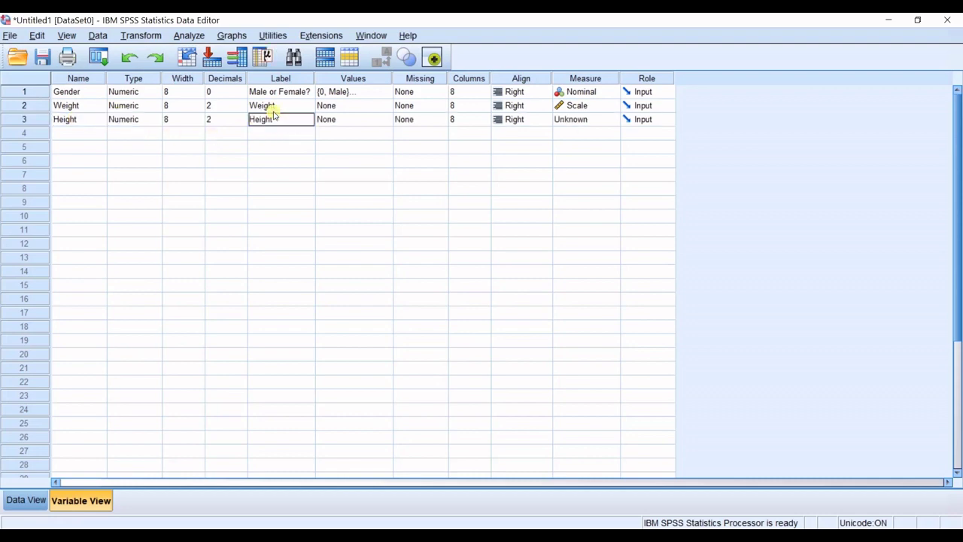
pyautogui.click(608, 120)
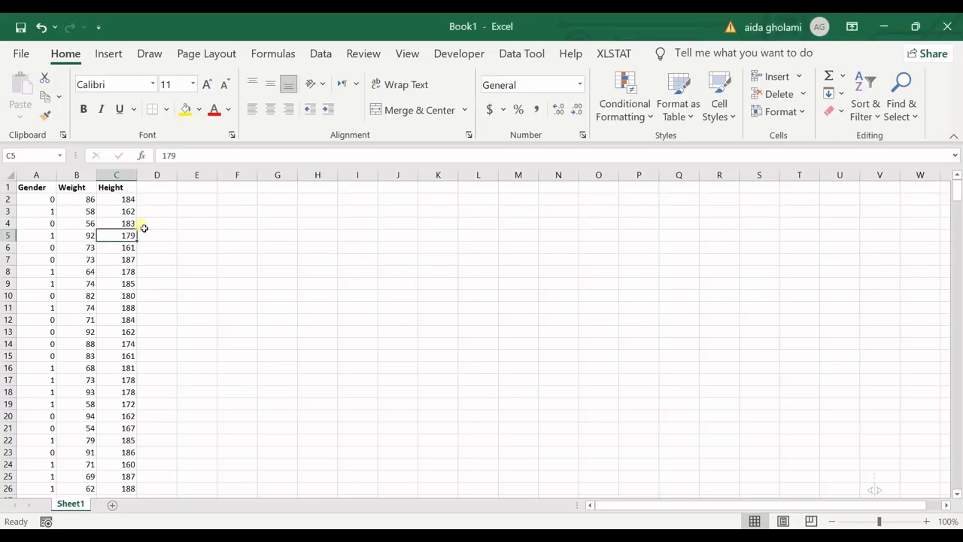
# Select cells A2 to C30 holding the Gender, Weight and Height values
pyautogui.click(36, 199)
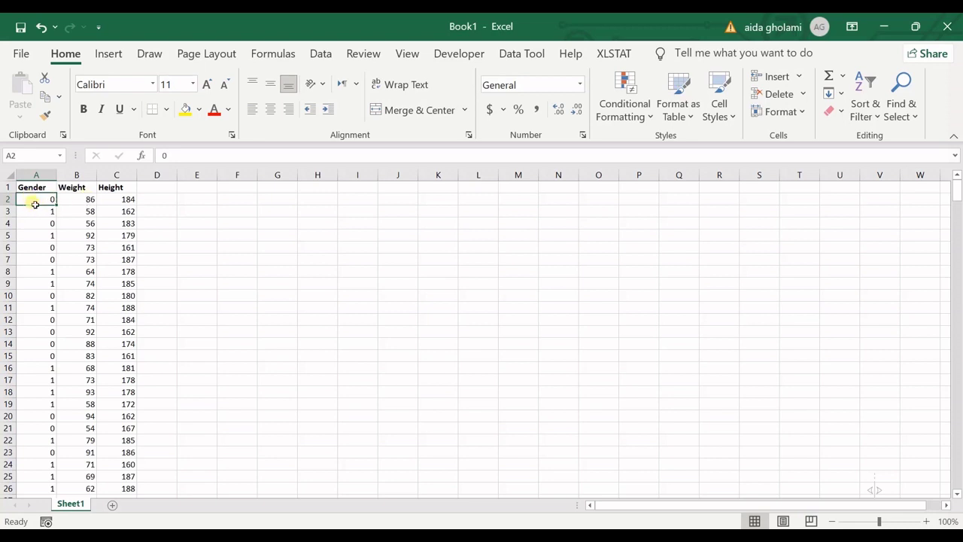
pyautogui.moveTo(44, 203); pyautogui.dragTo(121, 451)
# Copy the Excel selection and paste it into SPSS Data View starting at row 1 Gender
pyautogui.hotkey('ctrl', 'c')
pyautogui.hotkey('alt', 'Tab')
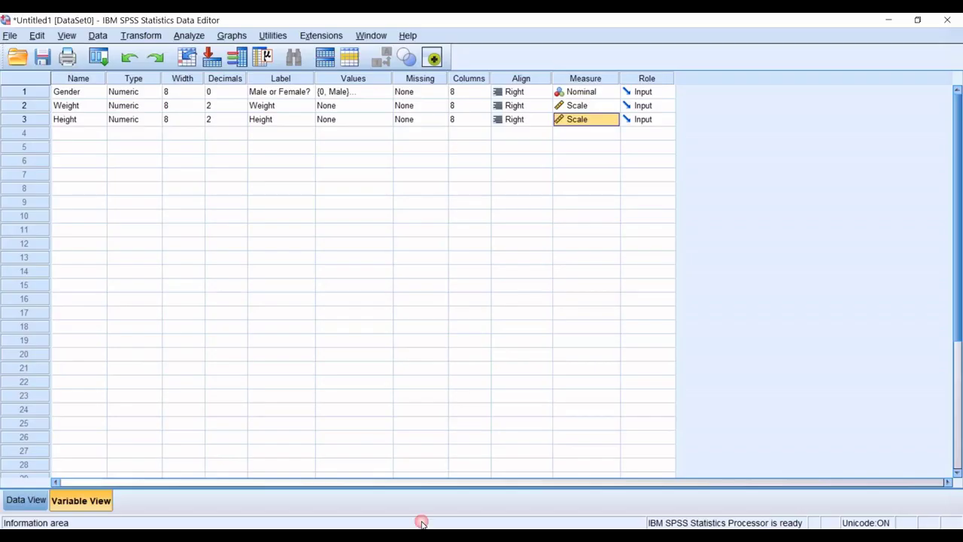
pyautogui.click(24, 500)
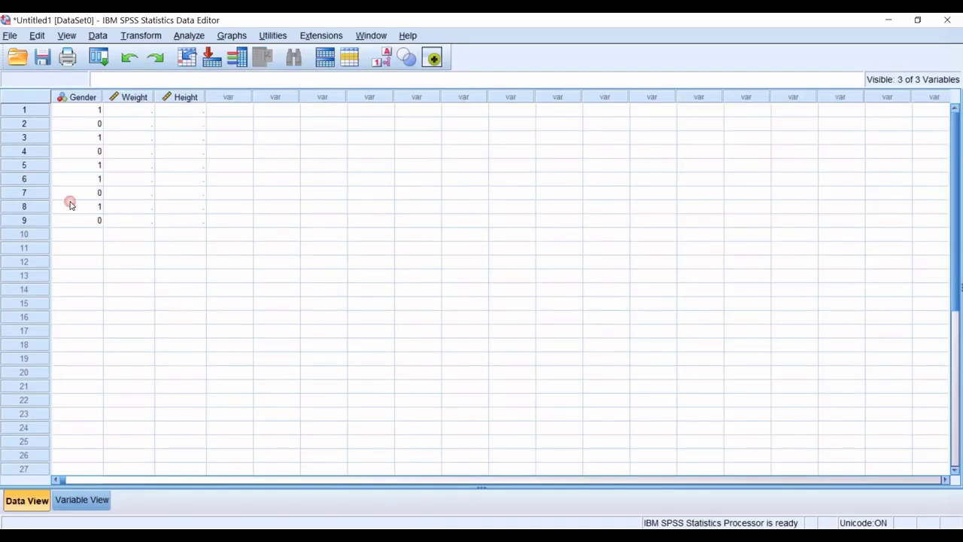
pyautogui.click(81, 112)
pyautogui.rightClick(81, 112)
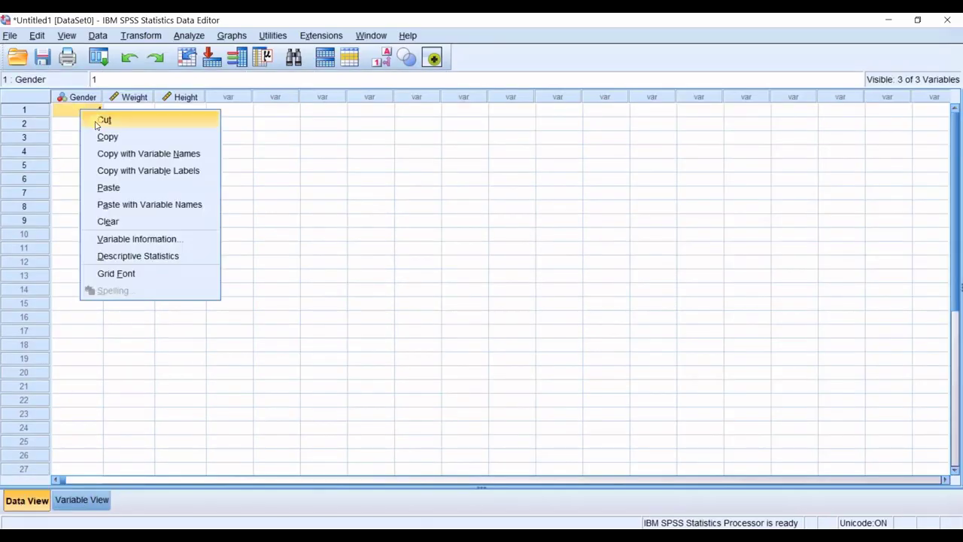
pyautogui.click(120, 189)
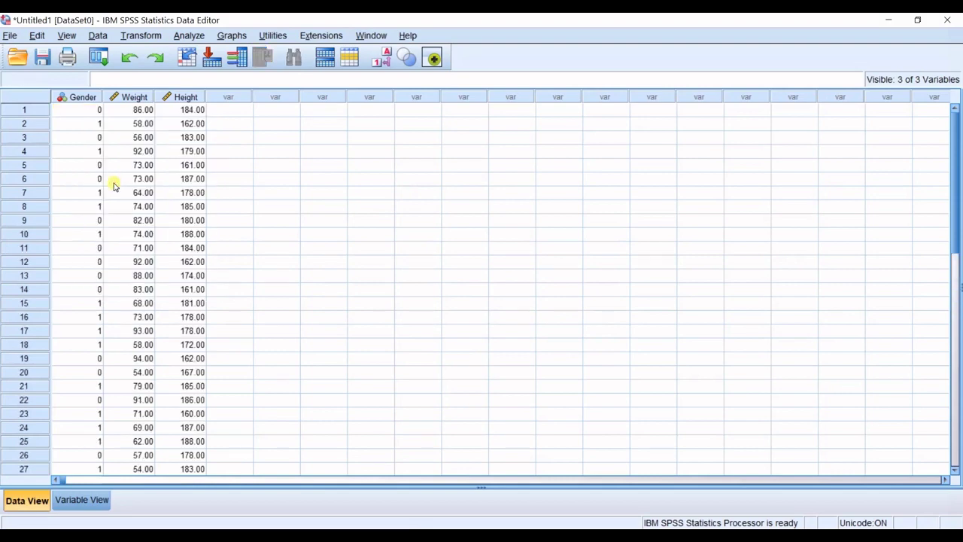
pyautogui.scroll(-10, 481, 282)
pyautogui.scroll(10, 437, 277)
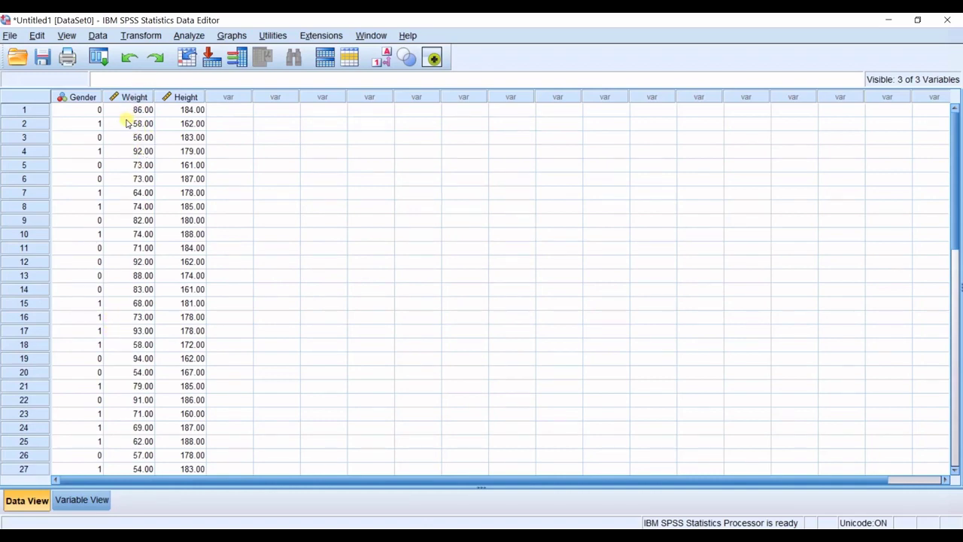
pyautogui.click(86, 111)
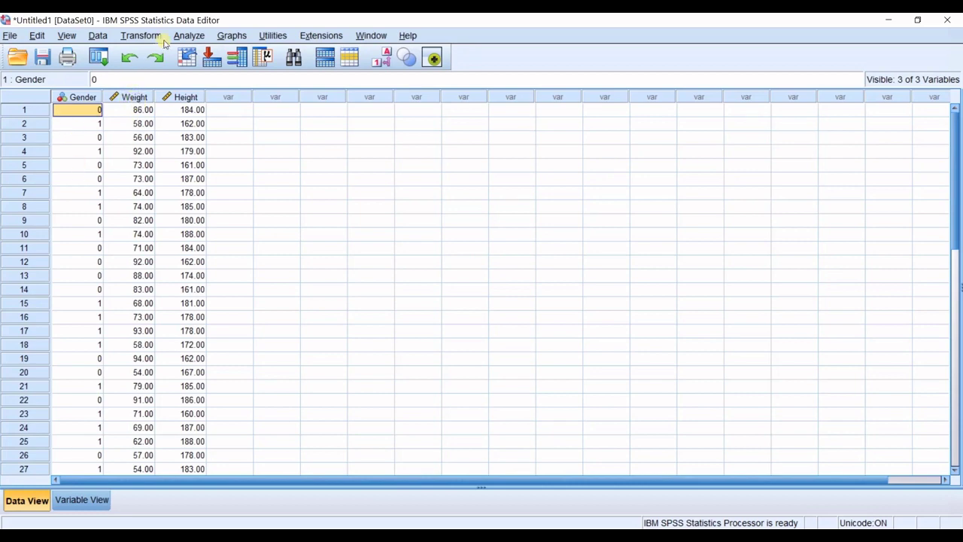
# Run Analyze > Descriptive Statistics > Descriptives on the Weight variable
pyautogui.click(191, 36)
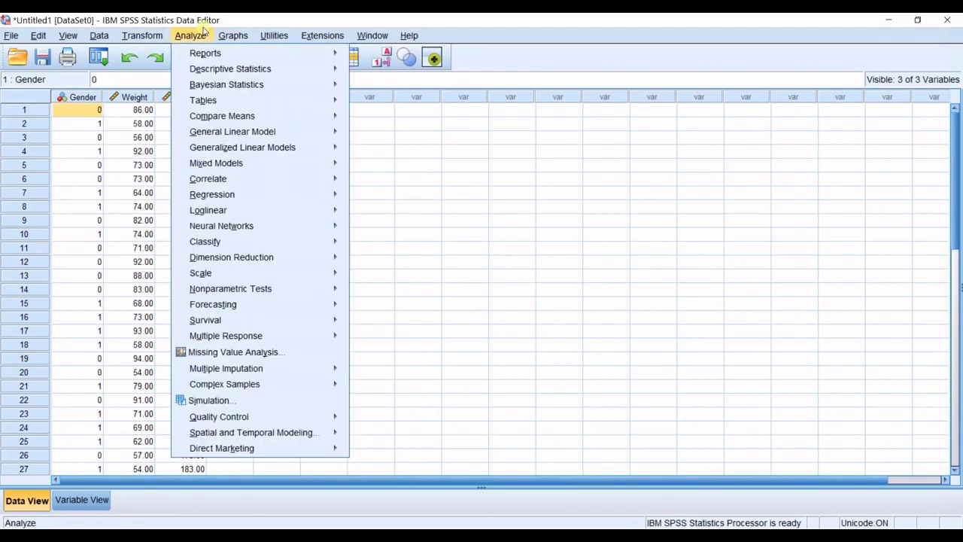
pyautogui.moveTo(200, 73)
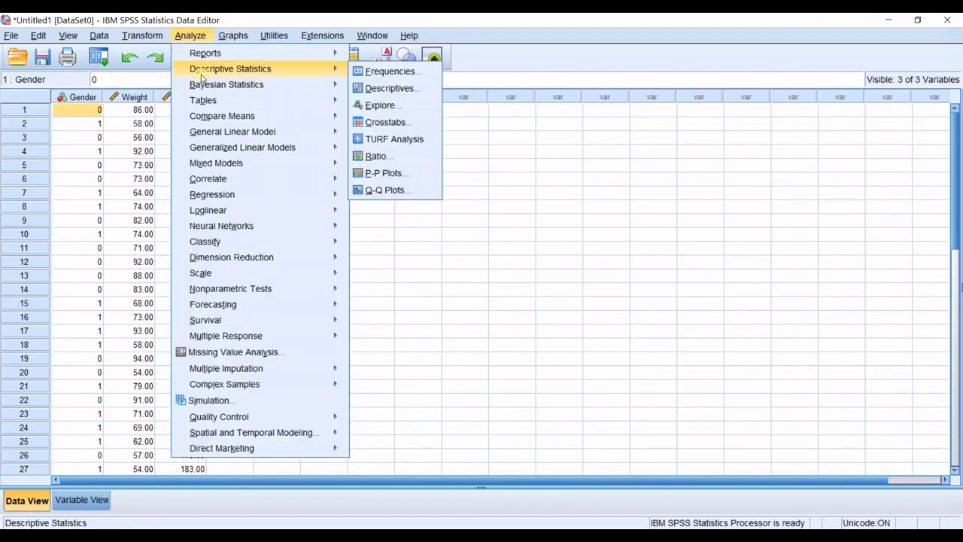
pyautogui.click(411, 92)
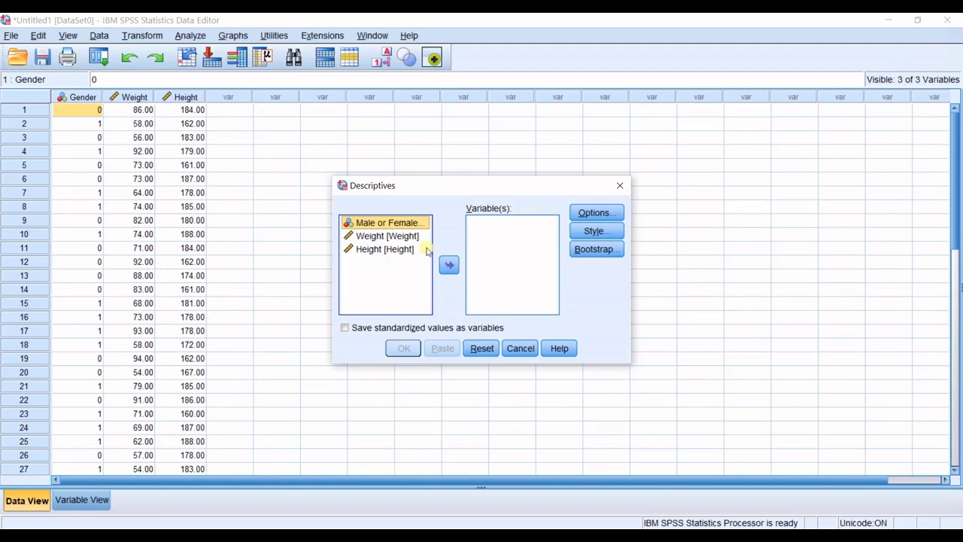
pyautogui.click(389, 238)
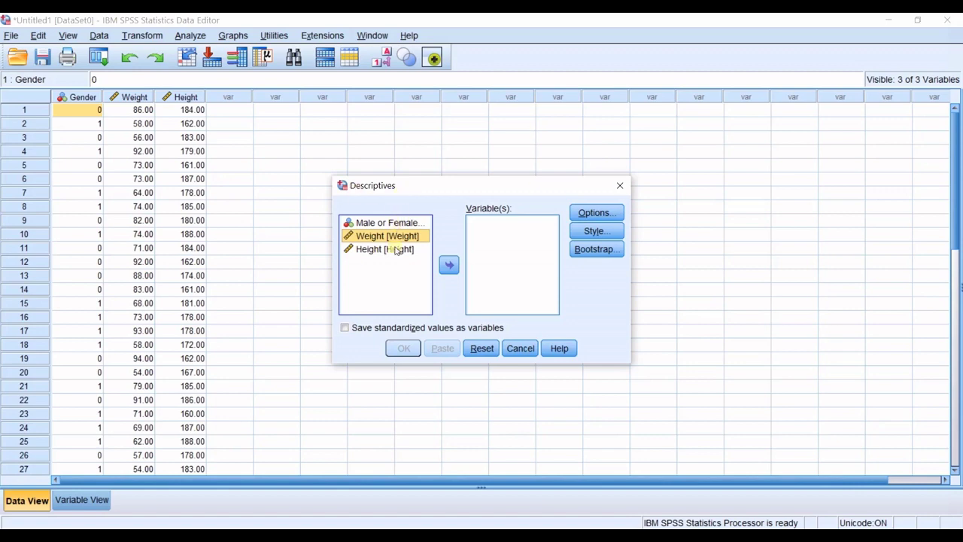
pyautogui.click(448, 265)
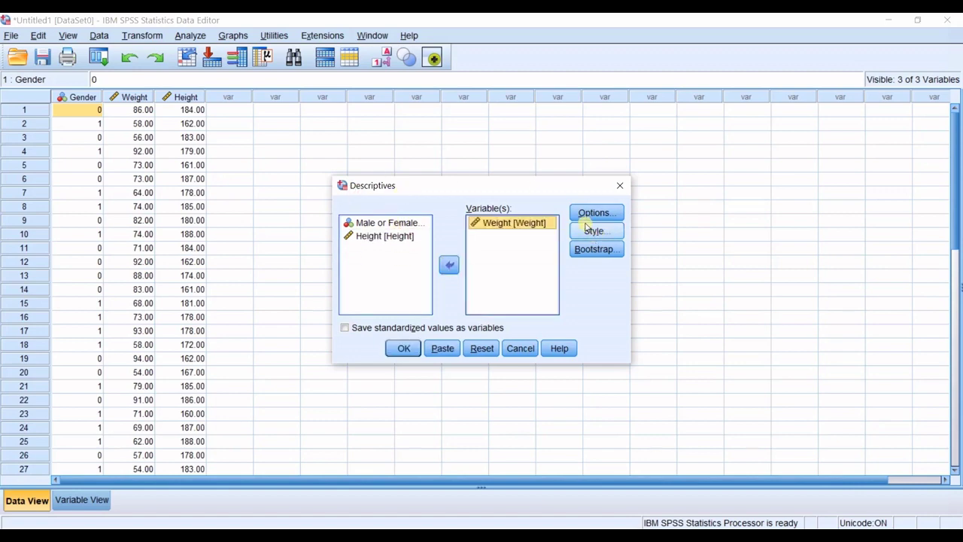
pyautogui.click(399, 348)
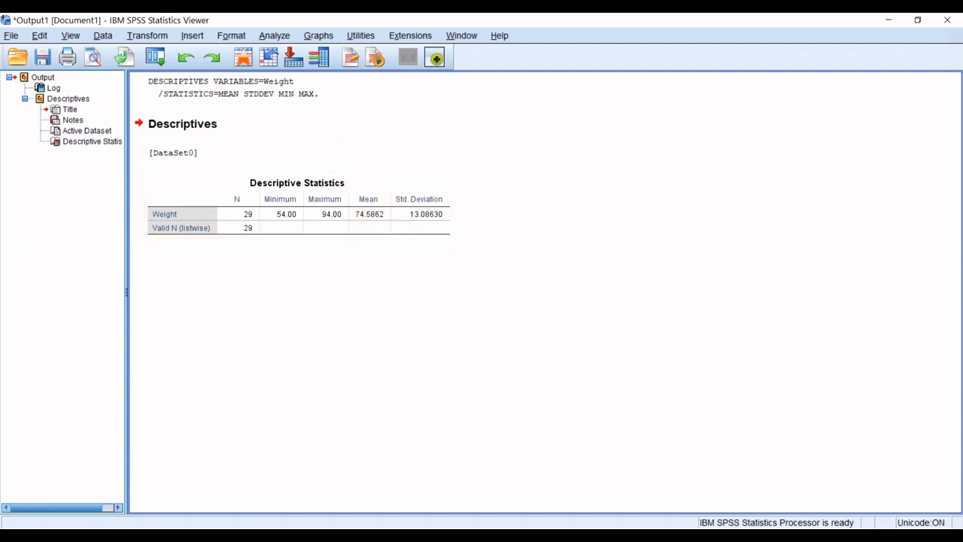
# Close the Output Viewer, declining to save the output
pyautogui.click(948, 19)
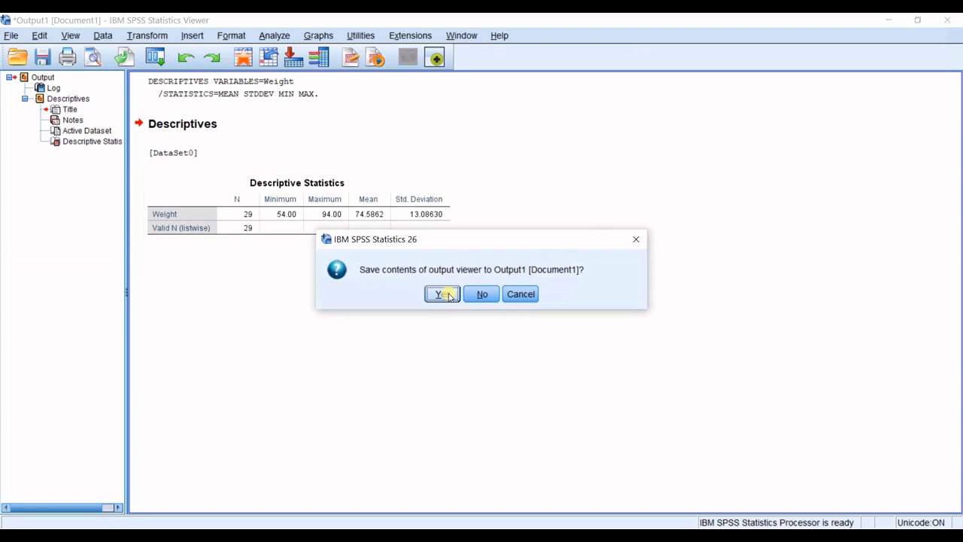
pyautogui.click(481, 294)
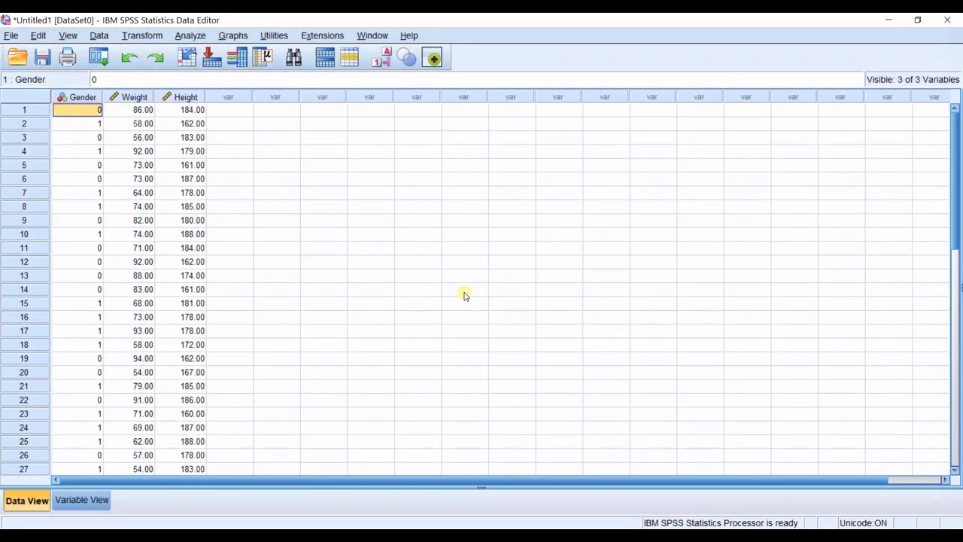
pyautogui.click(190, 36)
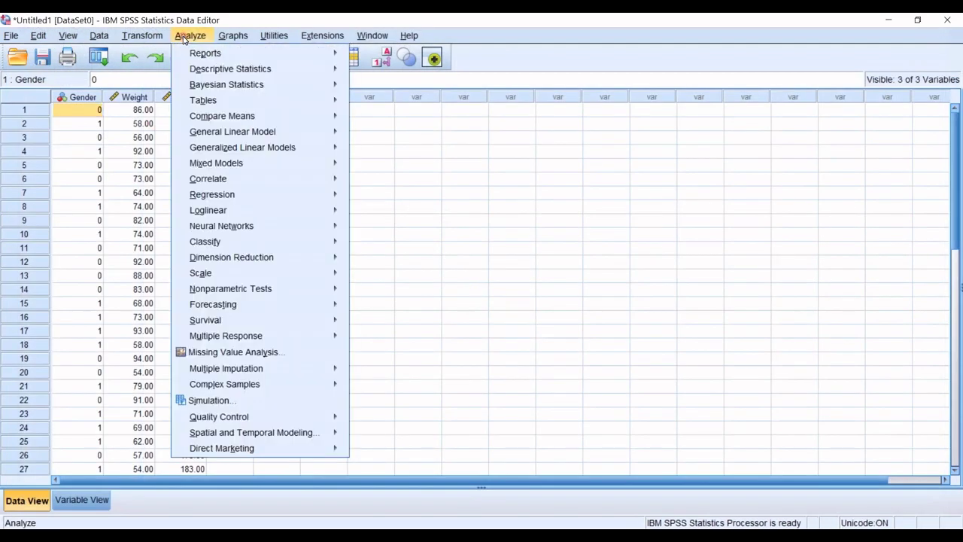
pyautogui.moveTo(208, 81)
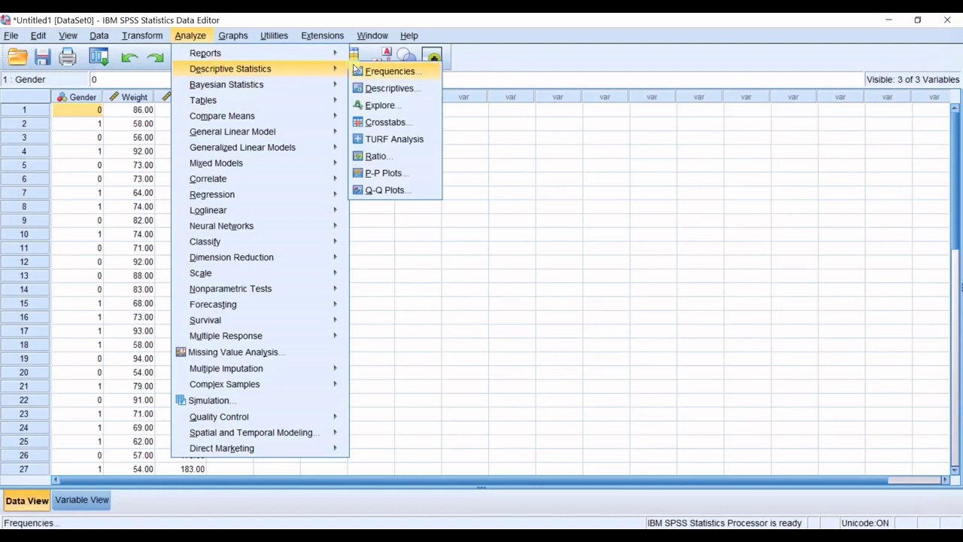
pyautogui.click(390, 88)
pyautogui.click(598, 215)
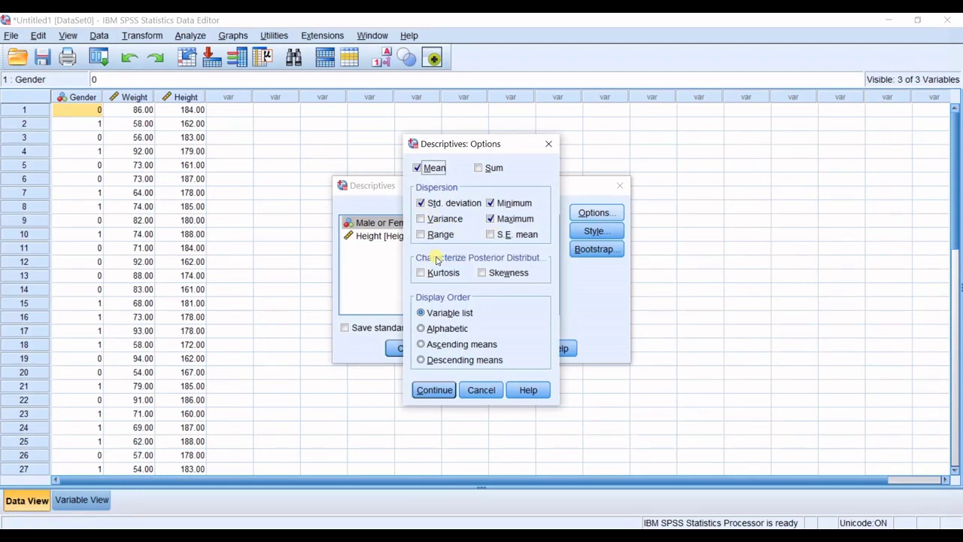
pyautogui.click(549, 144)
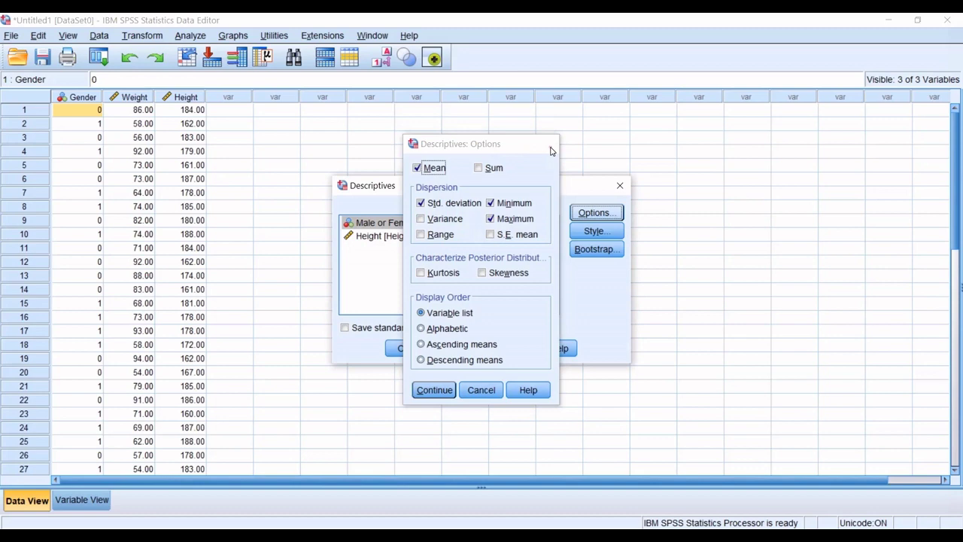
pyautogui.click(619, 185)
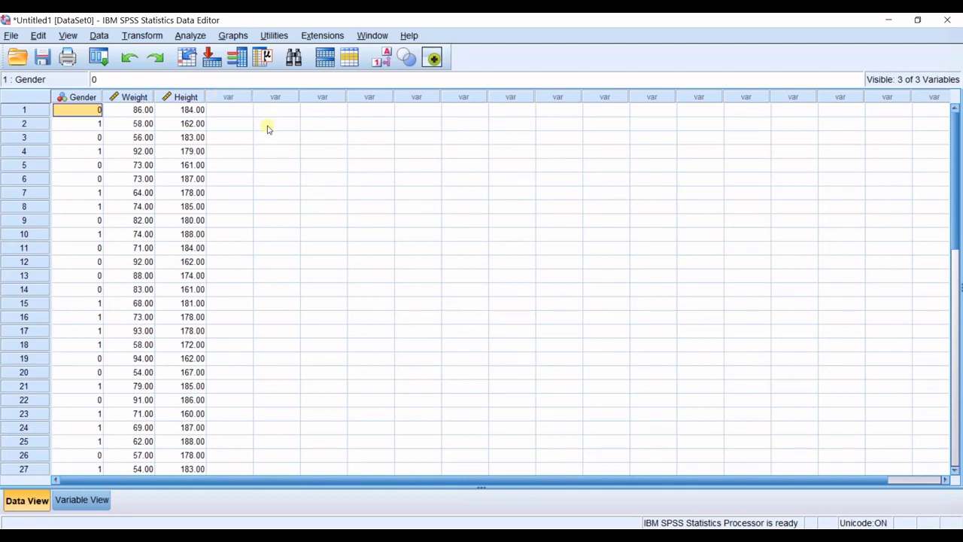
# Open Analyze > Correlate > Bivariate and add Weight and Height as variables
pyautogui.click(190, 35)
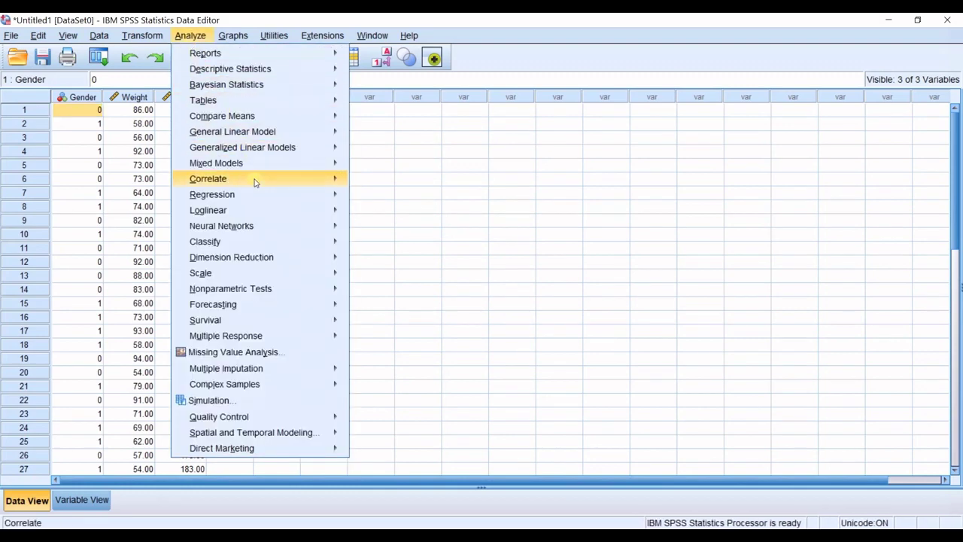
pyautogui.moveTo(256, 180)
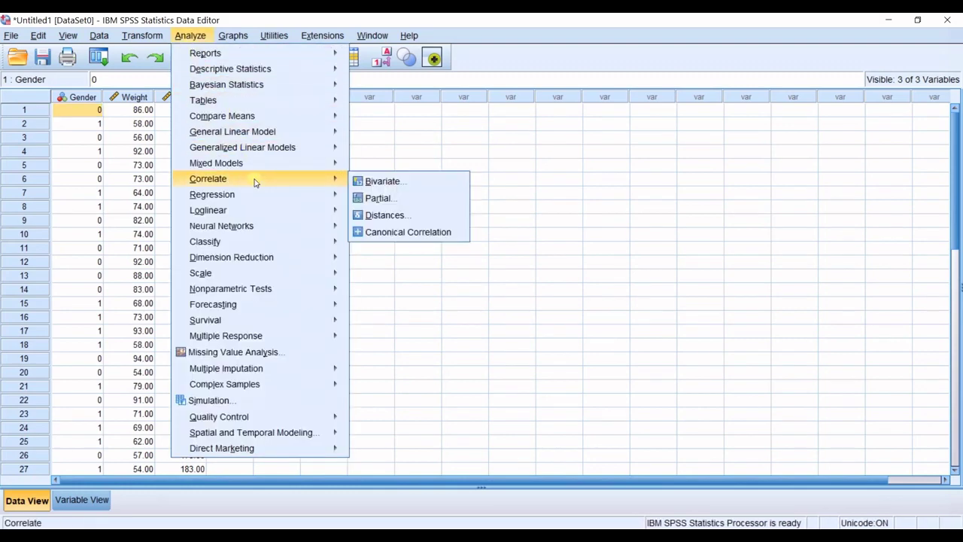
pyautogui.click(392, 185)
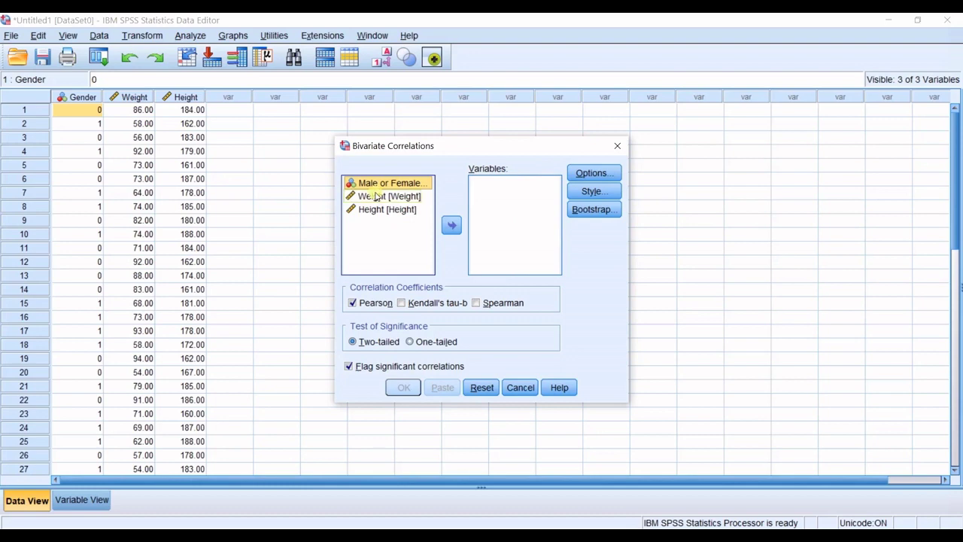
pyautogui.click(374, 195)
pyautogui.click(452, 224)
pyautogui.click(399, 198)
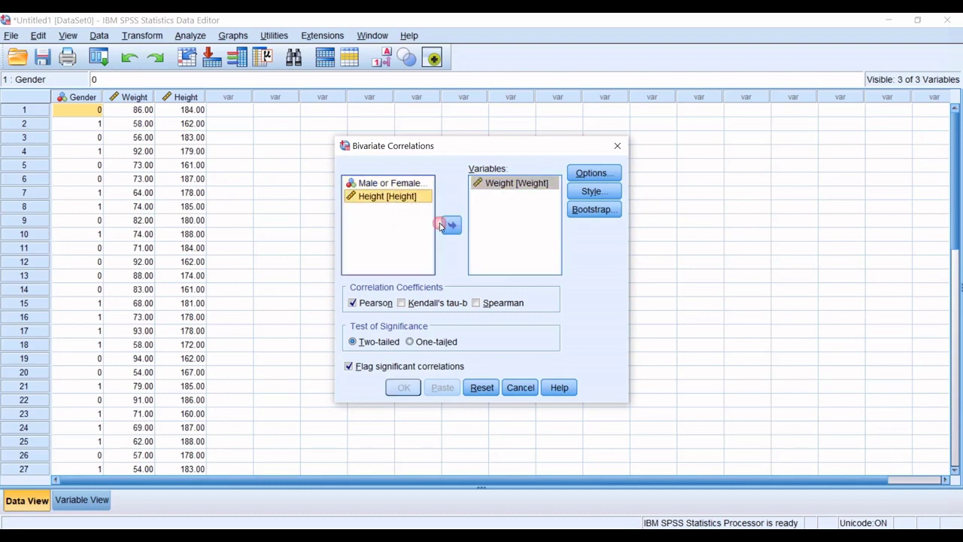
pyautogui.click(444, 226)
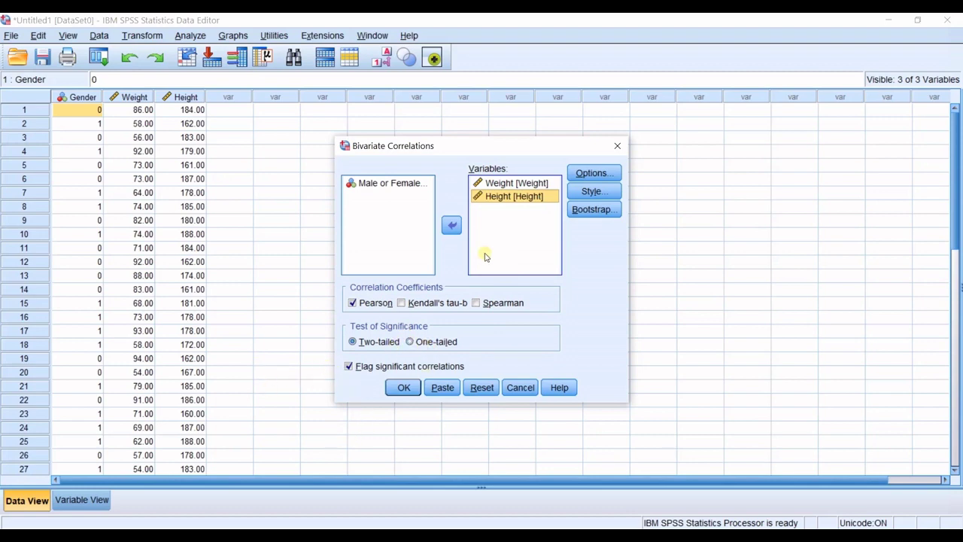
# Run the Weight–Height Pearson correlation, giving r = -.136, two-tailed Sig. .483, N 29
pyautogui.click(395, 390)
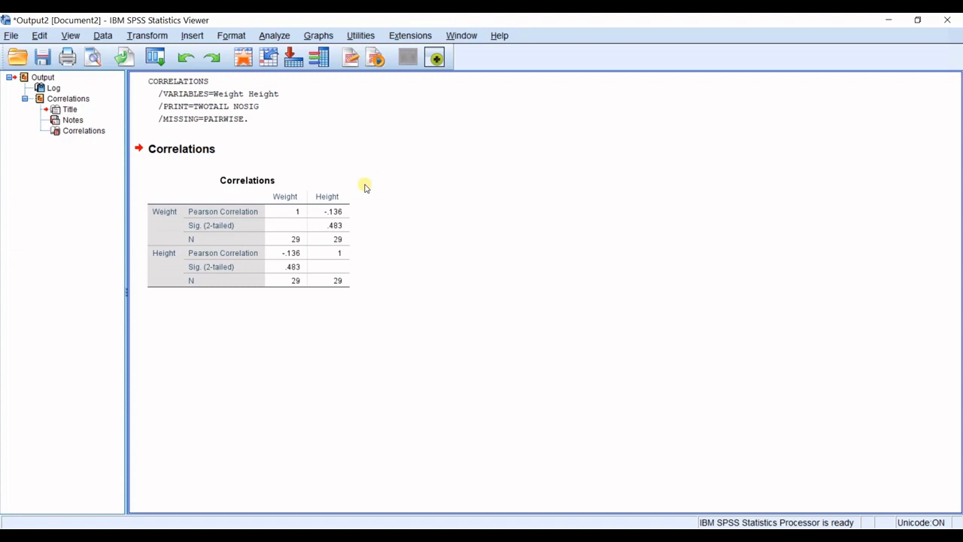
pyautogui.click(324, 186)
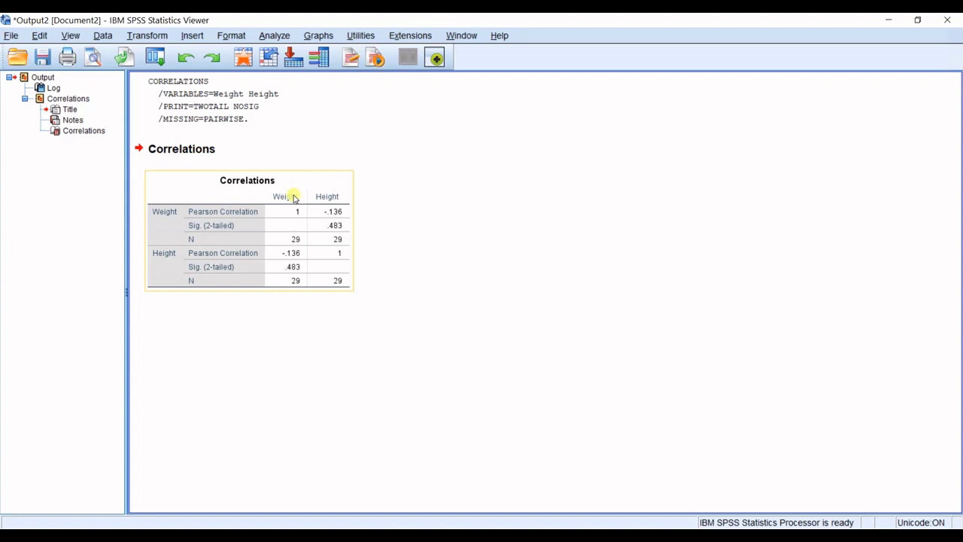
pyautogui.click(375, 190)
pyautogui.click(333, 195)
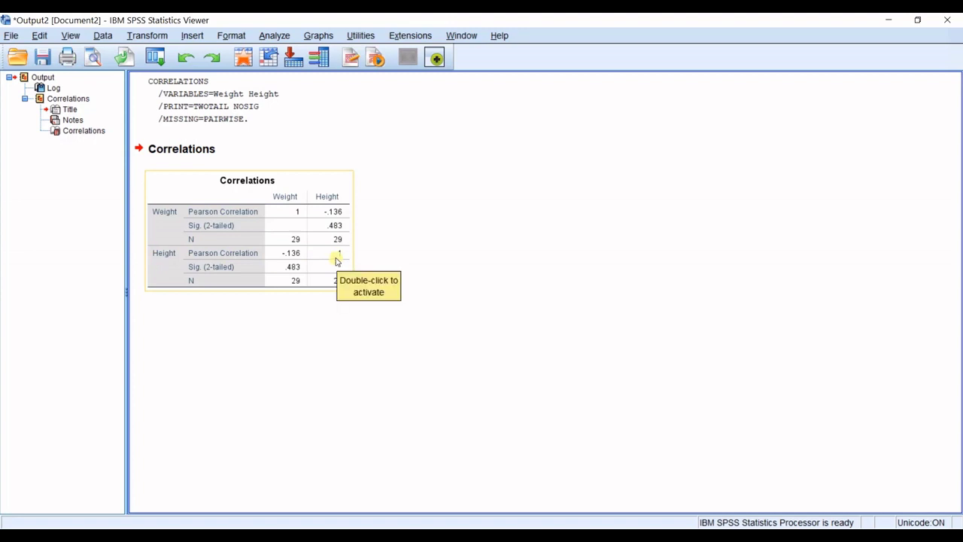
pyautogui.click(374, 239)
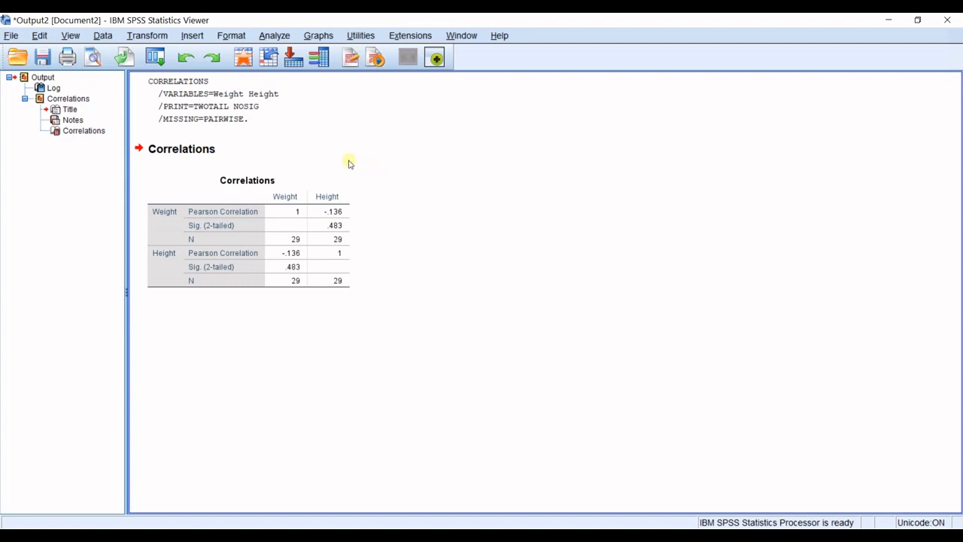
pyautogui.click(337, 228)
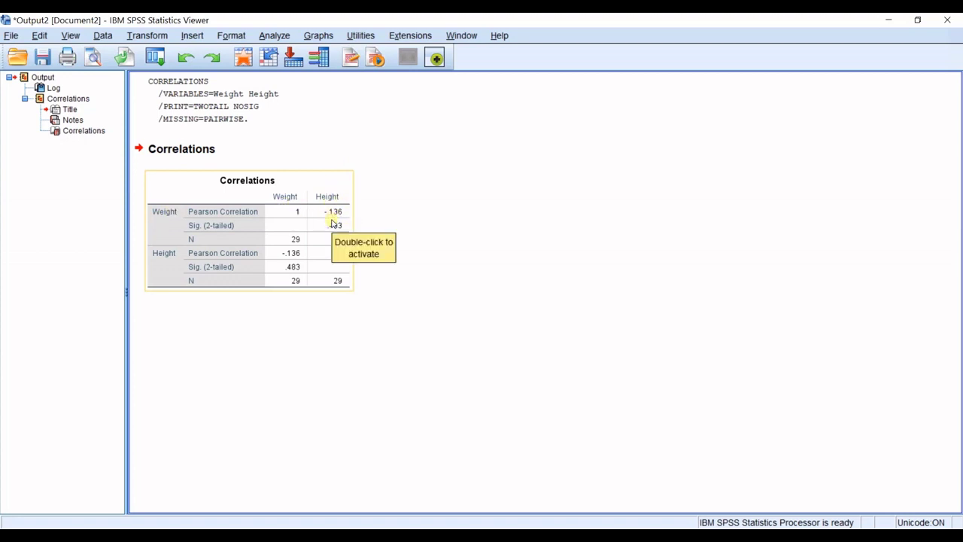
pyautogui.click(370, 242)
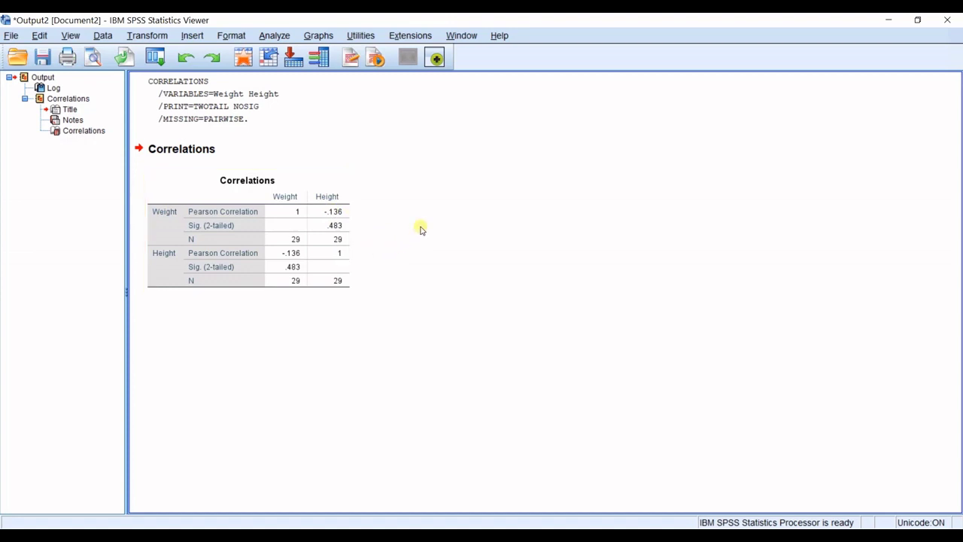
pyautogui.click(157, 212)
pyautogui.click(325, 211)
# Close the correlation Output Viewer and discard it without saving
pyautogui.click(947, 20)
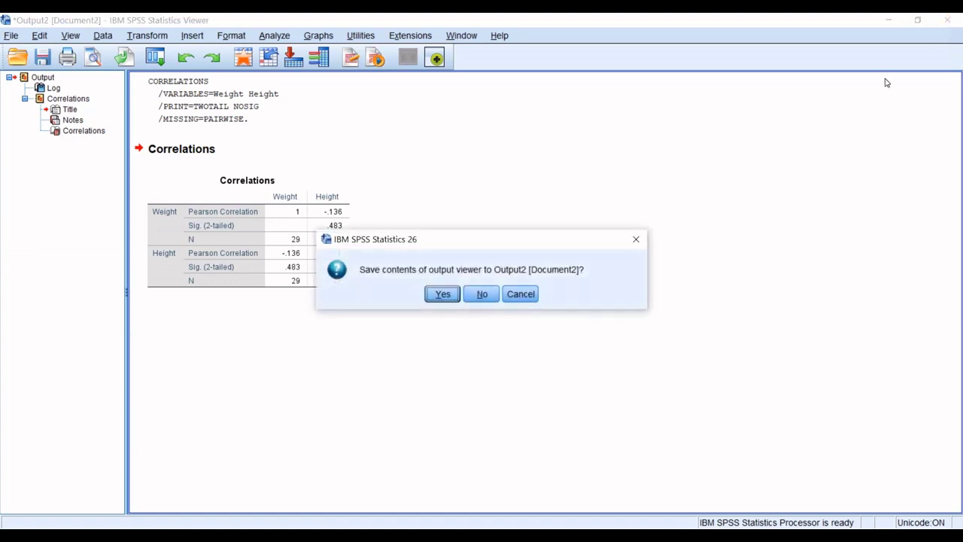
pyautogui.click(477, 295)
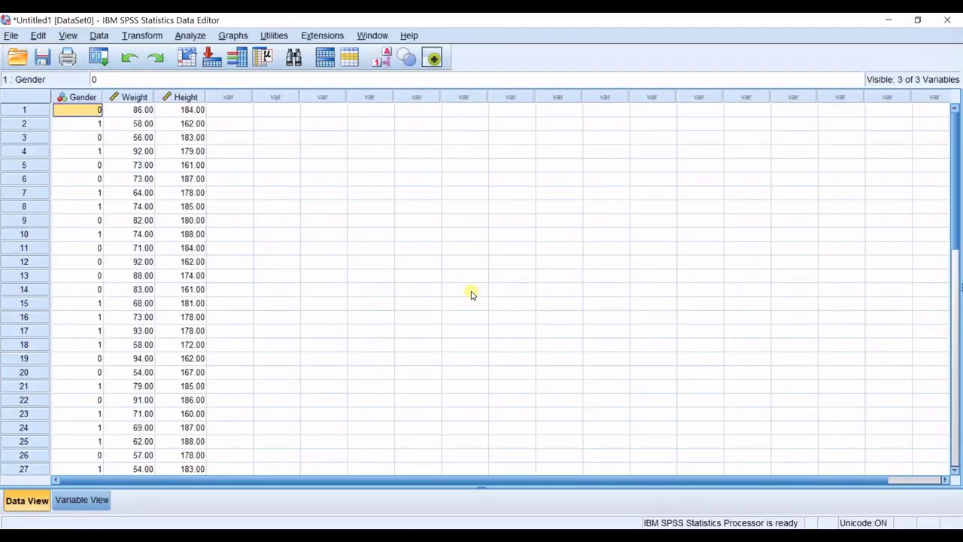